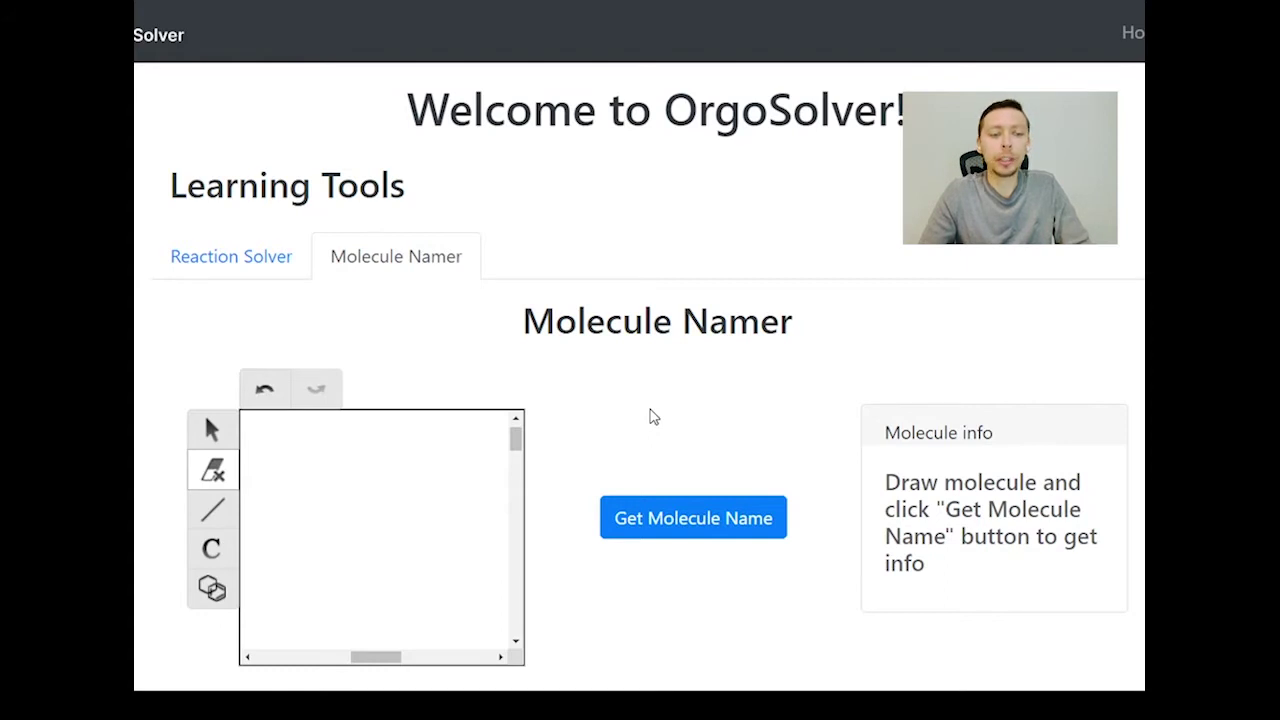
Start a zigzag carbon chain with the Bond tool, drawing its first four bonds.
left_click(223, 512)
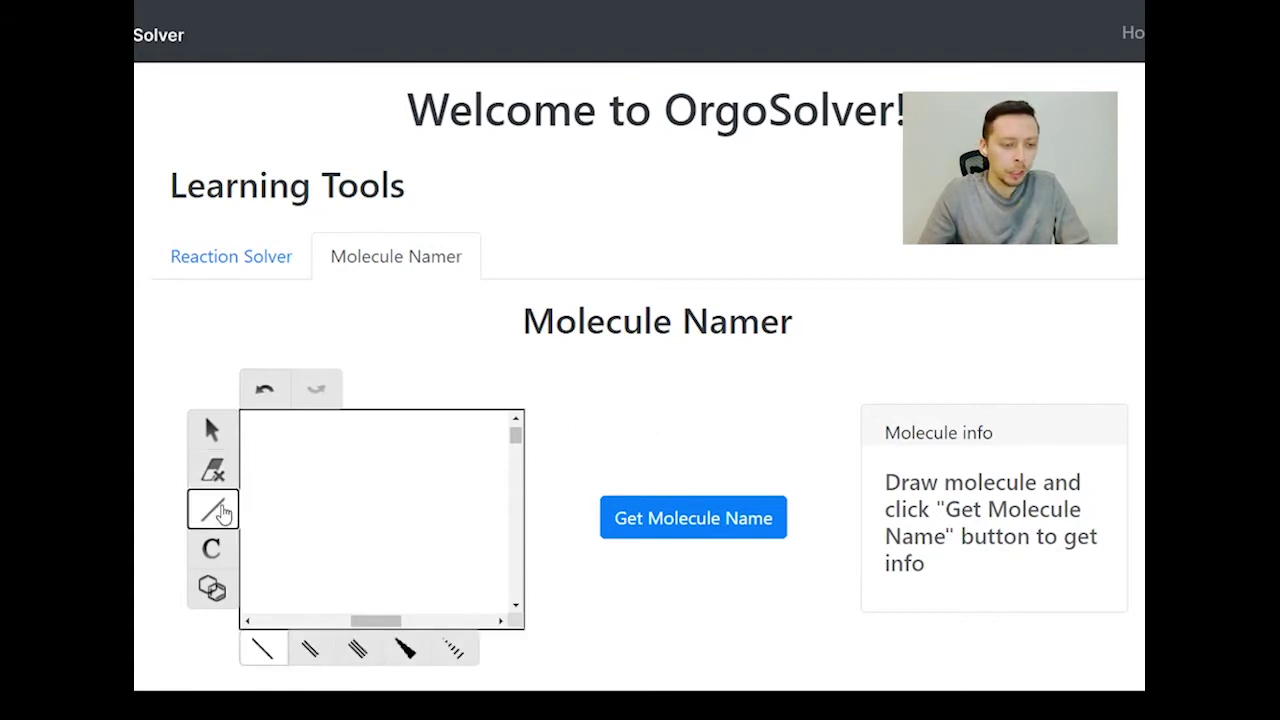
left_click(265, 533)
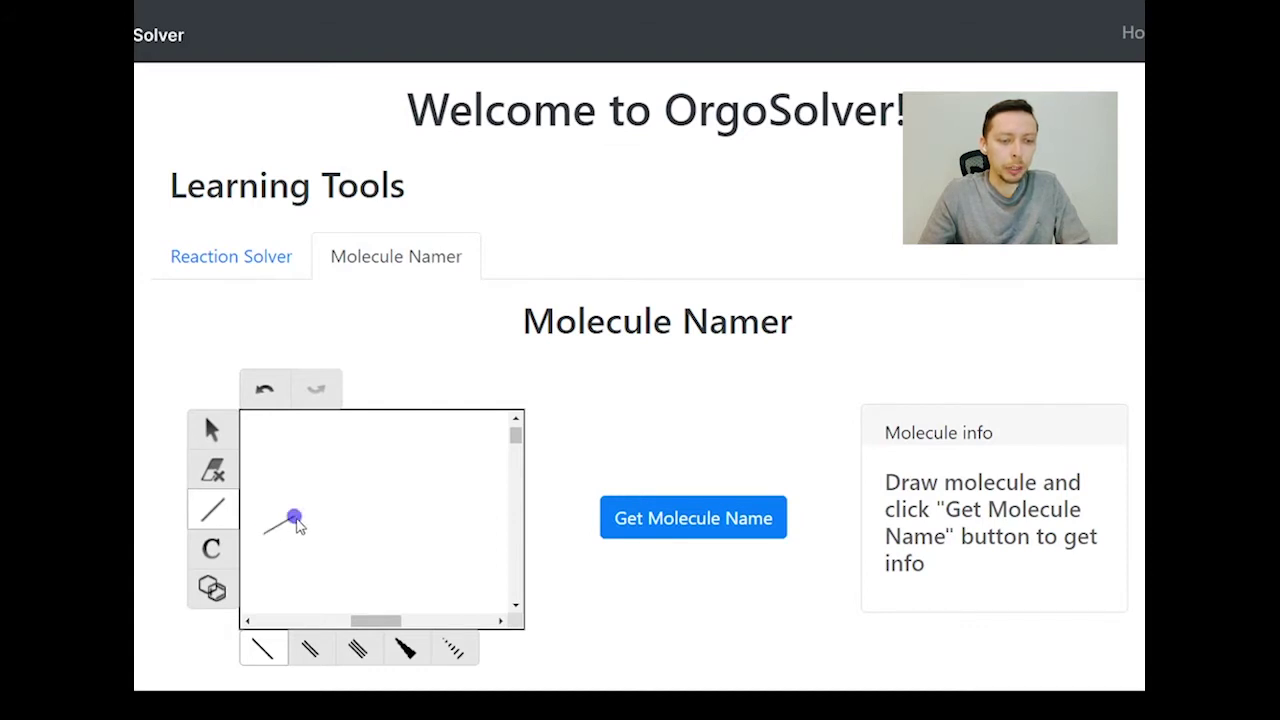
left_click(296, 523)
left_click(325, 536)
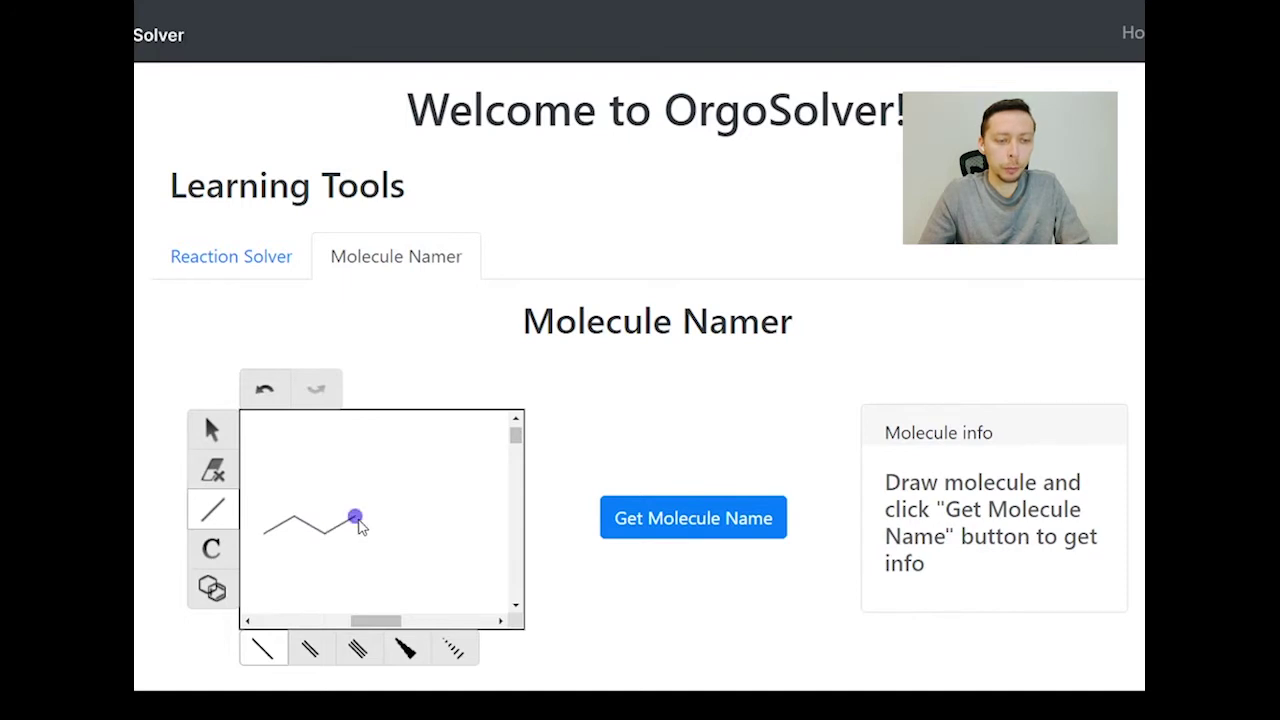
left_click(356, 519)
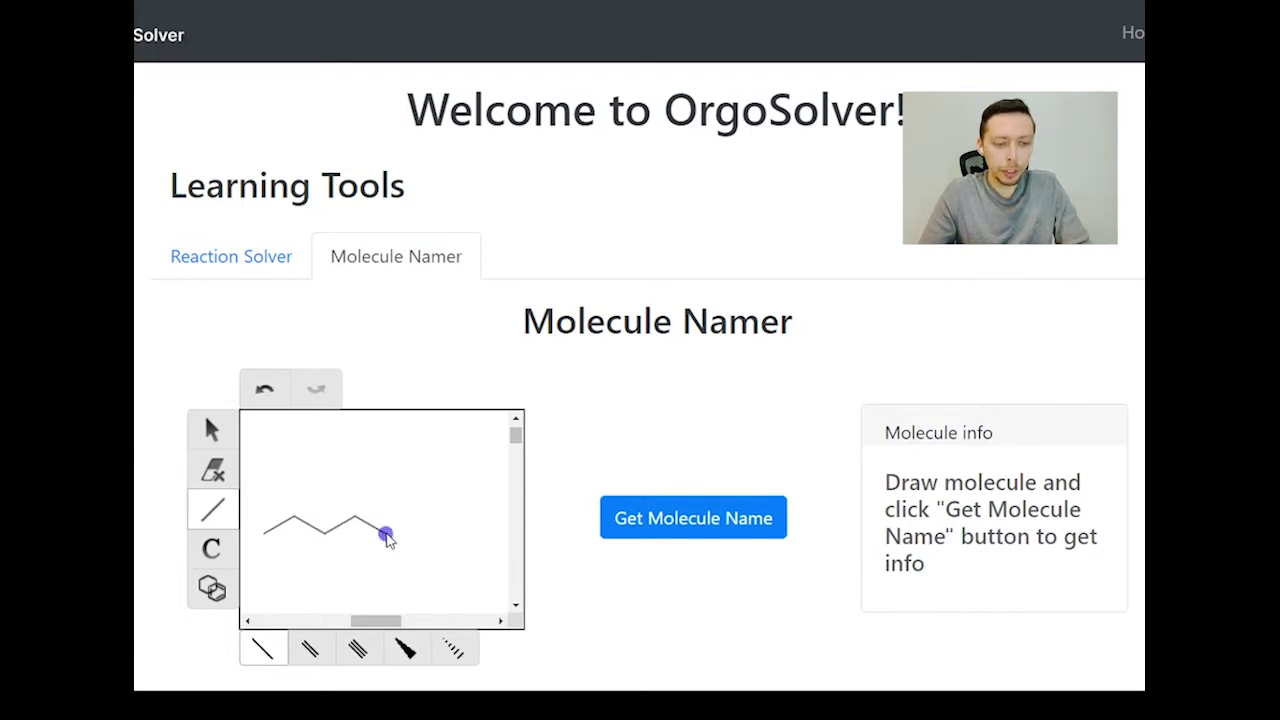
Extend the zigzag to ten carbons and name it decane, C10H22.
left_click(386, 537)
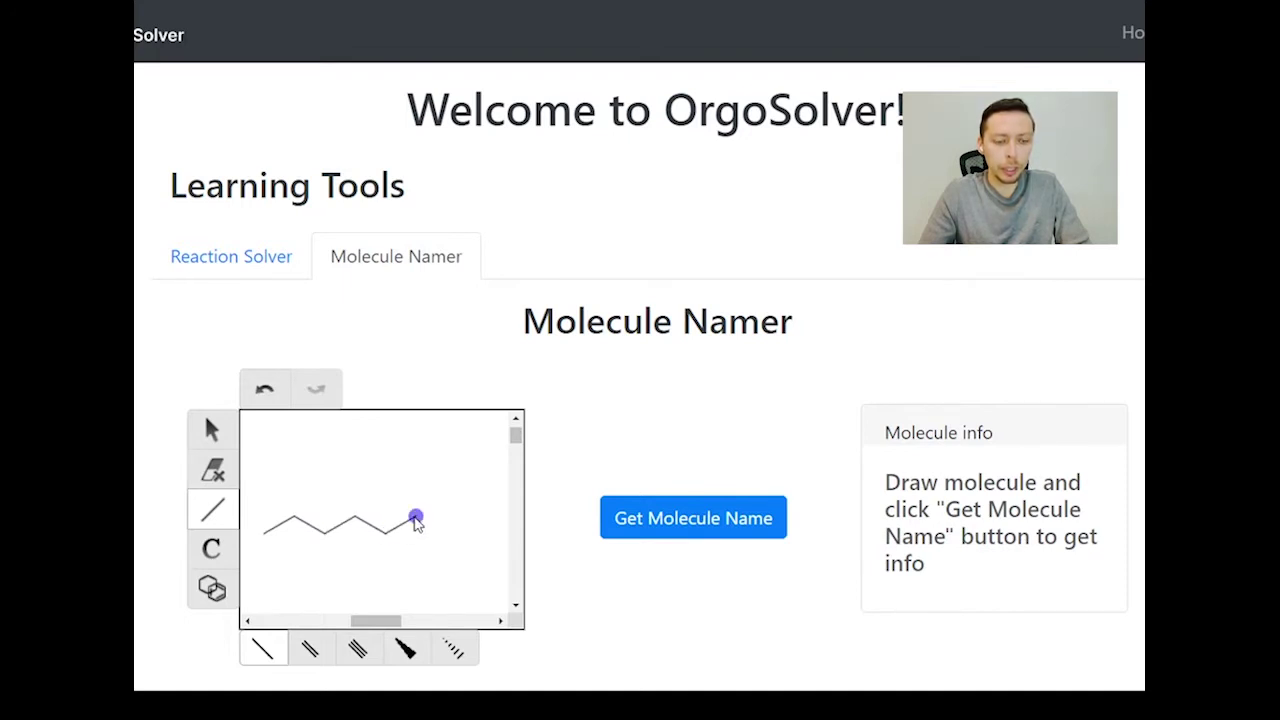
left_click(418, 524)
left_click(448, 537)
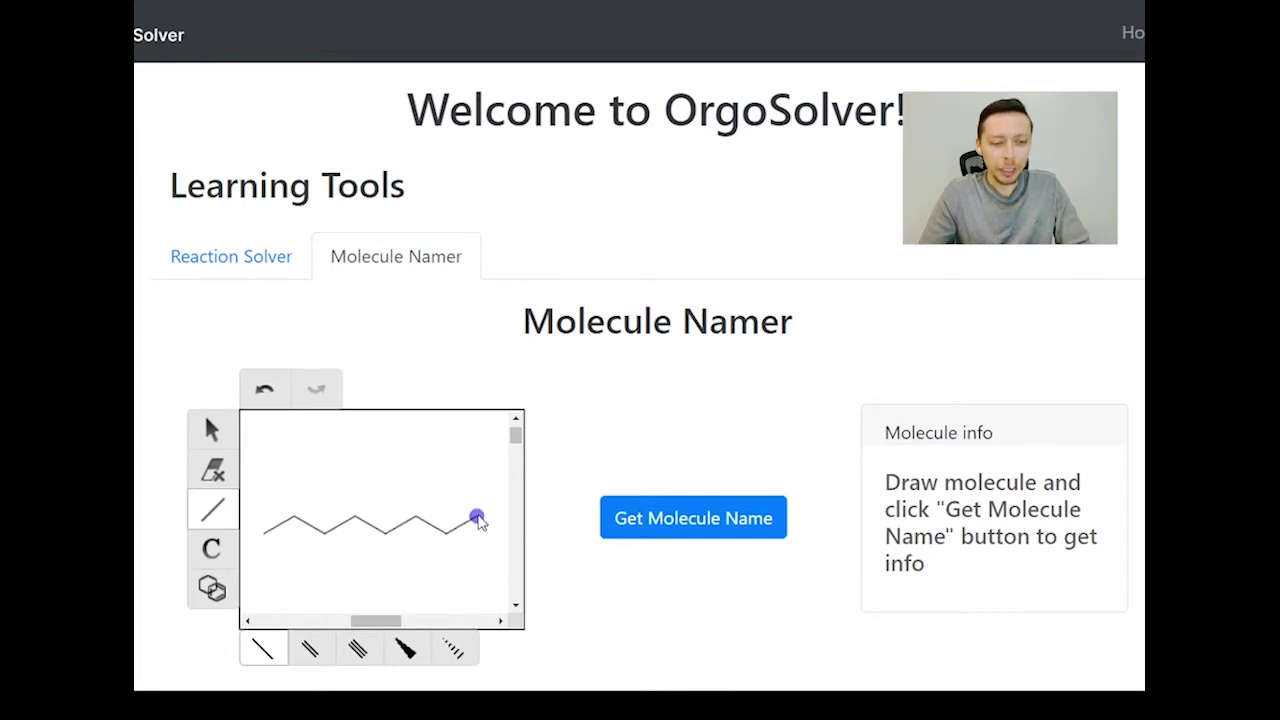
left_click(480, 521)
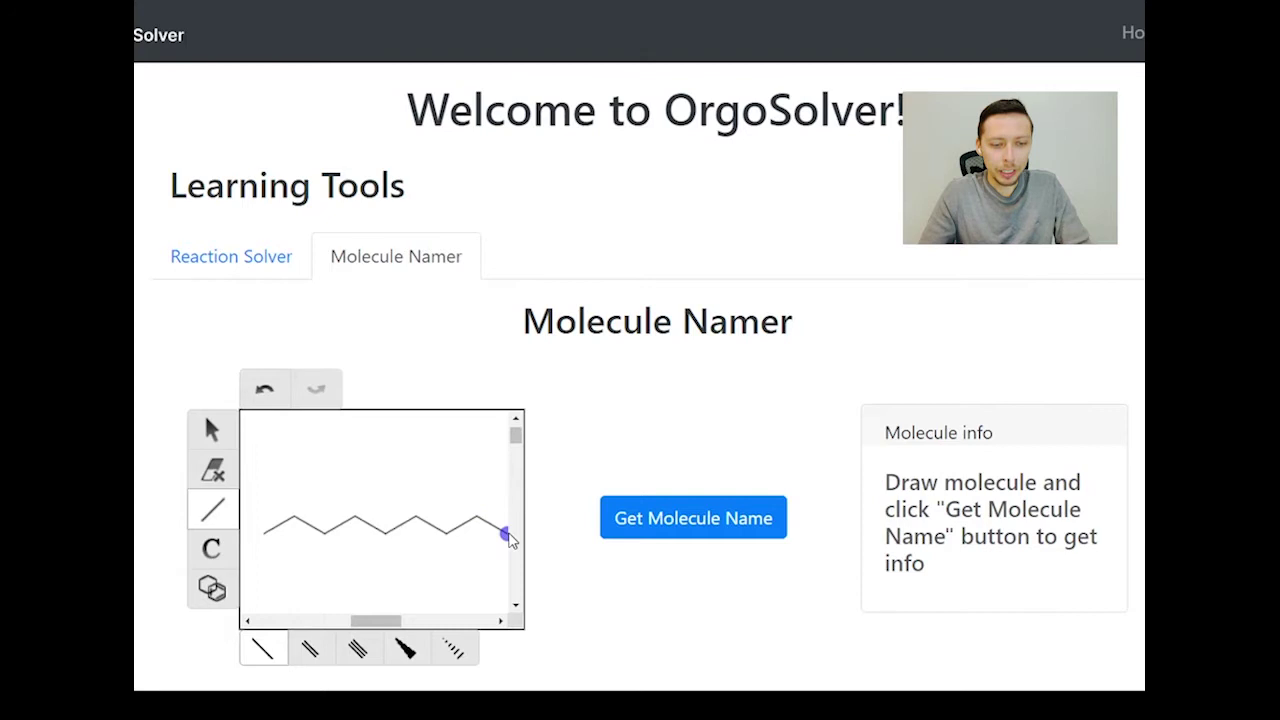
scroll(508, 538, "down", 2)
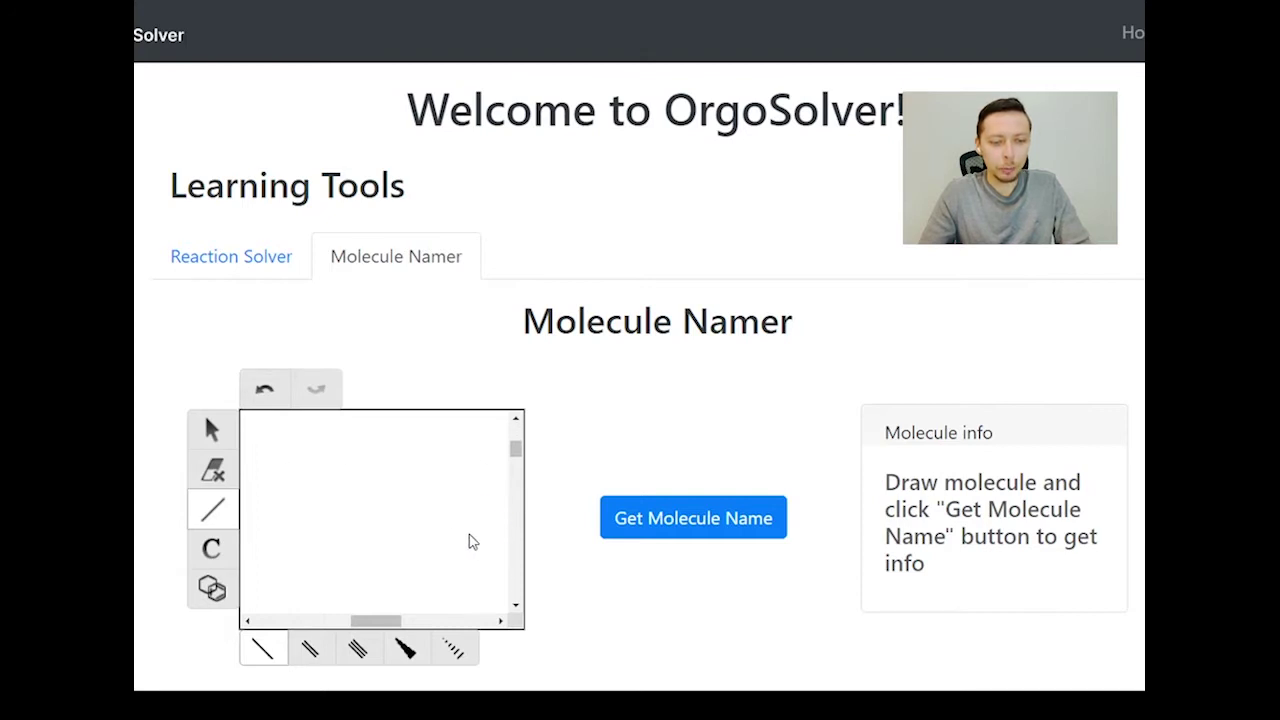
scroll(470, 540, "up", 2)
mouse_move(392, 620)
left_mouse_down()
mouse_move(407, 623)
mouse_move(373, 624)
left_mouse_up()
left_click(602, 538)
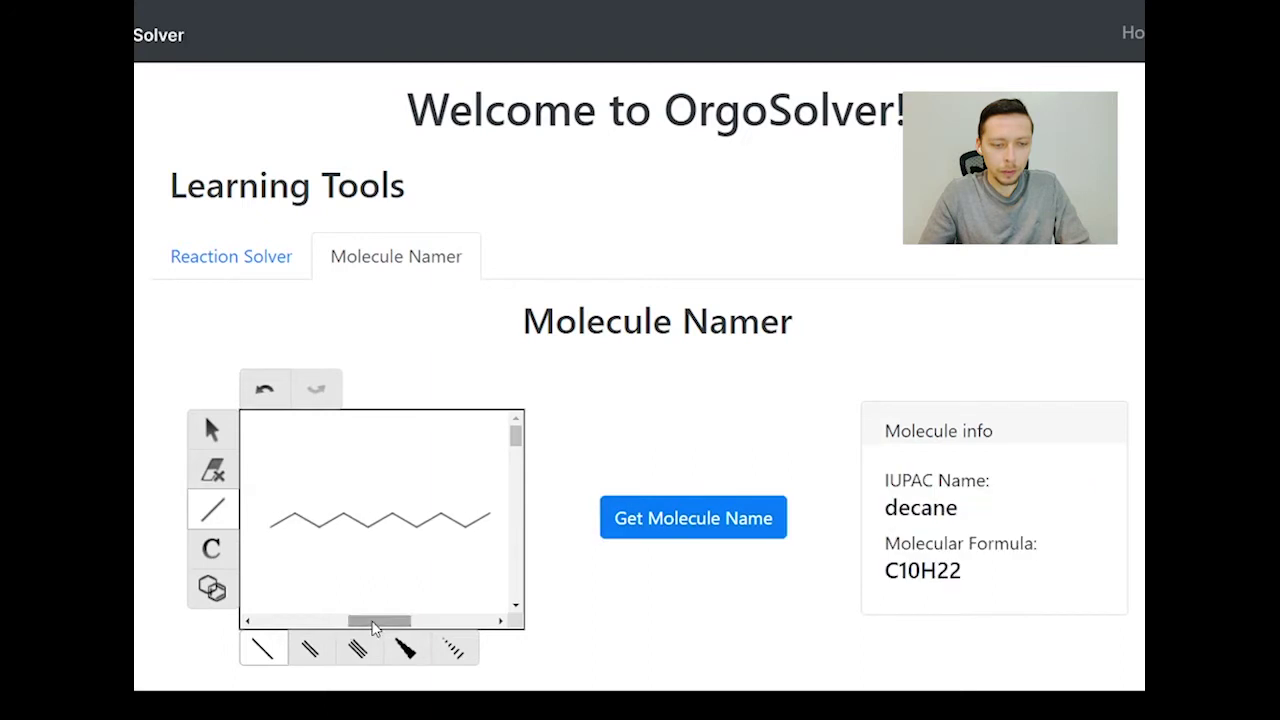
Erase the chain's last bond repeatedly, naming each result: nonane, octane, heptane, hexane.
left_click(214, 472)
left_click(480, 524)
left_click(680, 523)
left_click(453, 525)
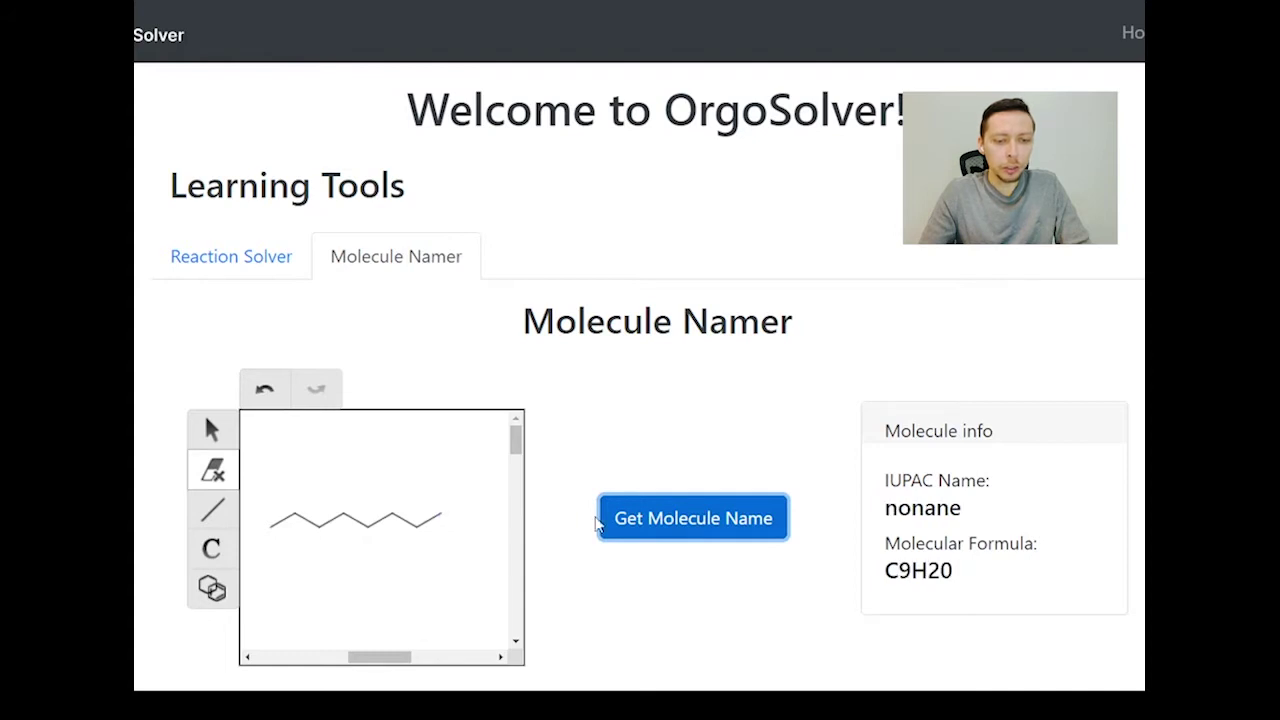
left_click(680, 528)
left_click(430, 520)
left_click(671, 523)
left_click(405, 522)
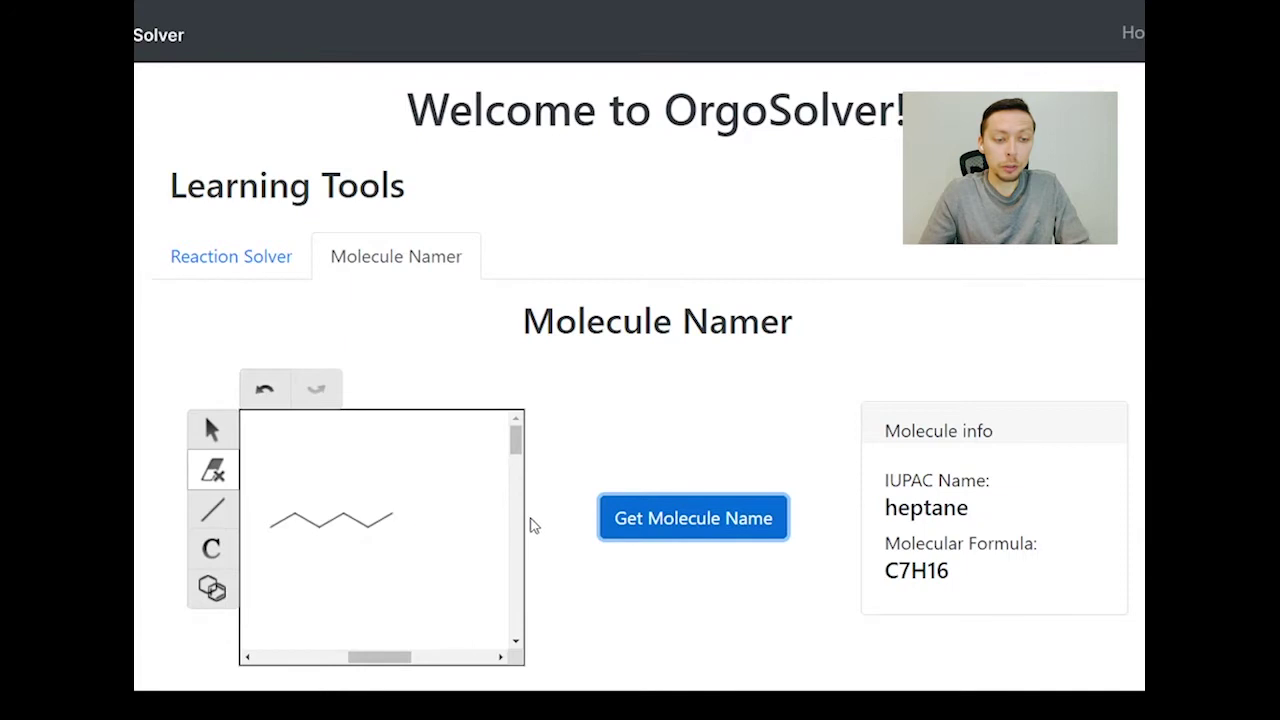
left_click(657, 523)
Keep erasing down to a single bond, naming pentane, butane, propane and ethane.
left_click(383, 518)
left_click(663, 520)
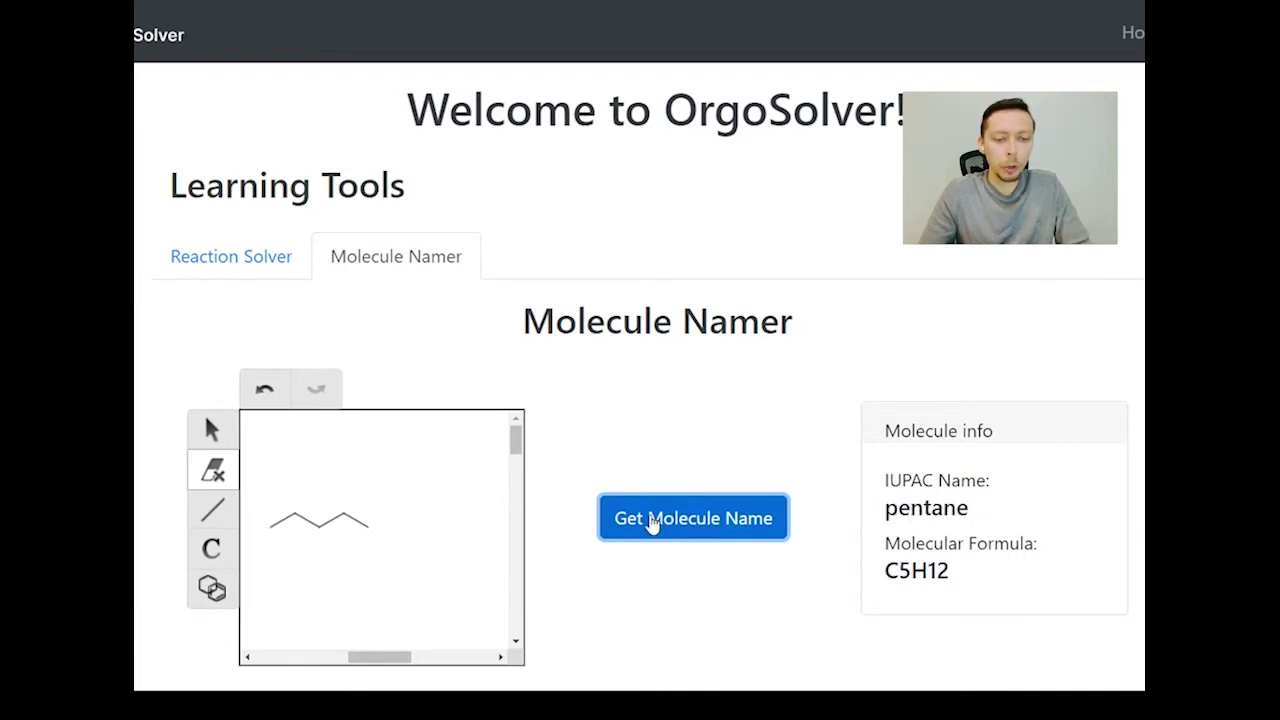
left_click(362, 527)
left_click(697, 526)
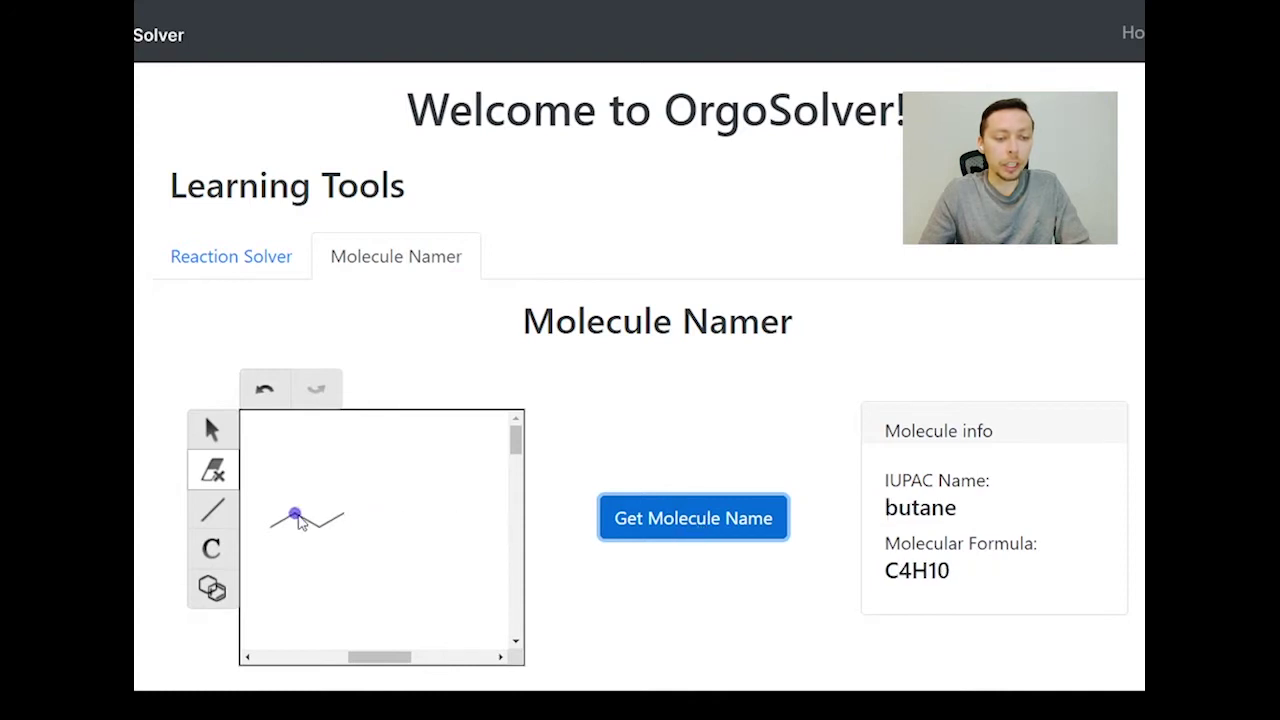
left_click(333, 522)
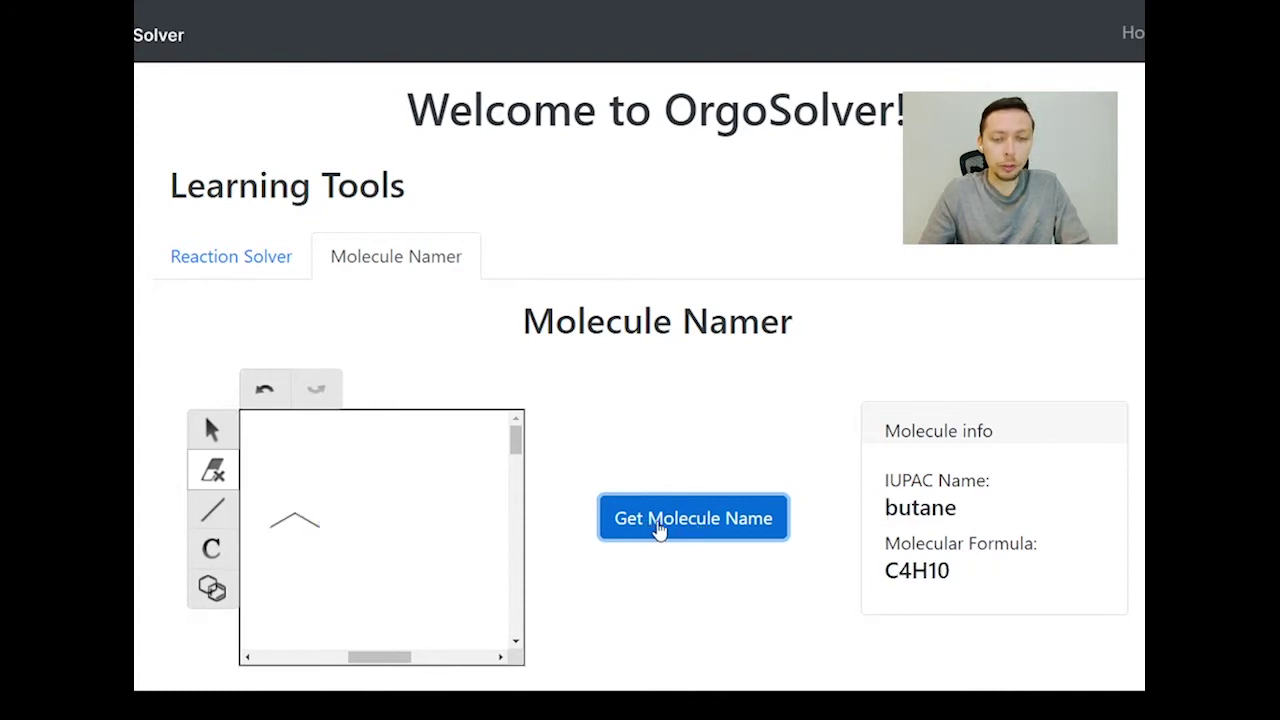
left_click(659, 530)
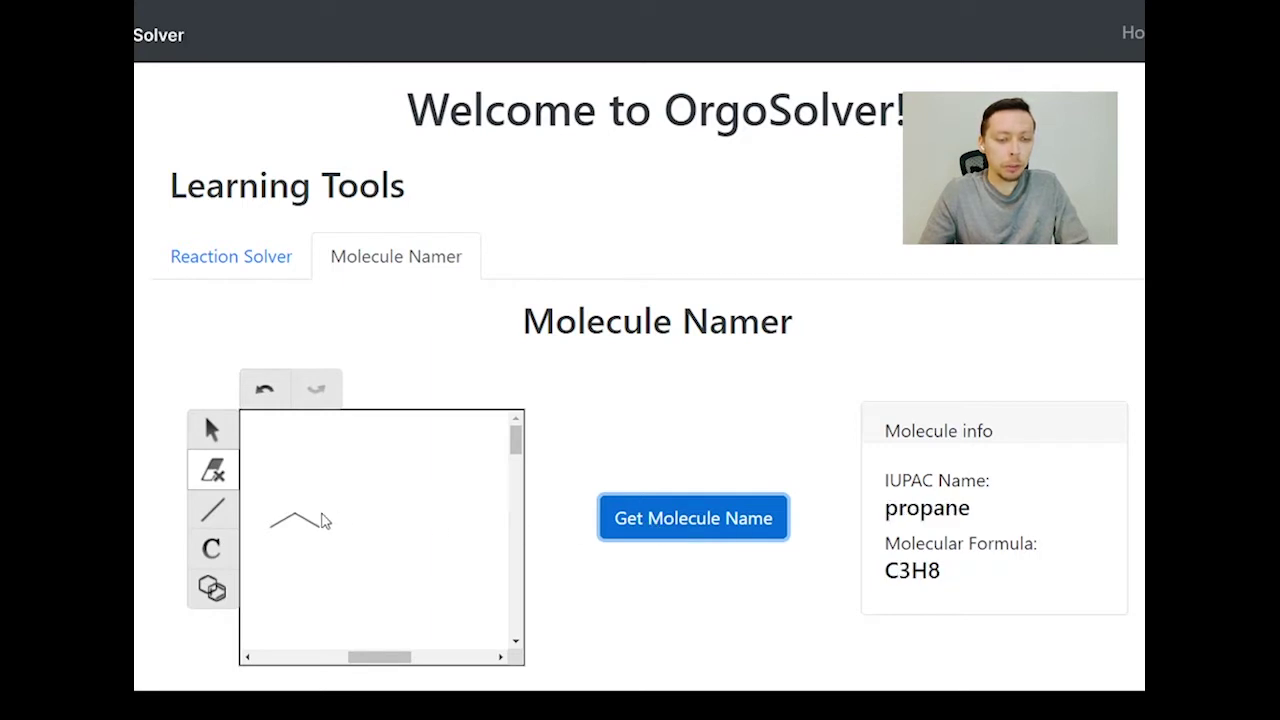
left_click(313, 520)
left_click(622, 528)
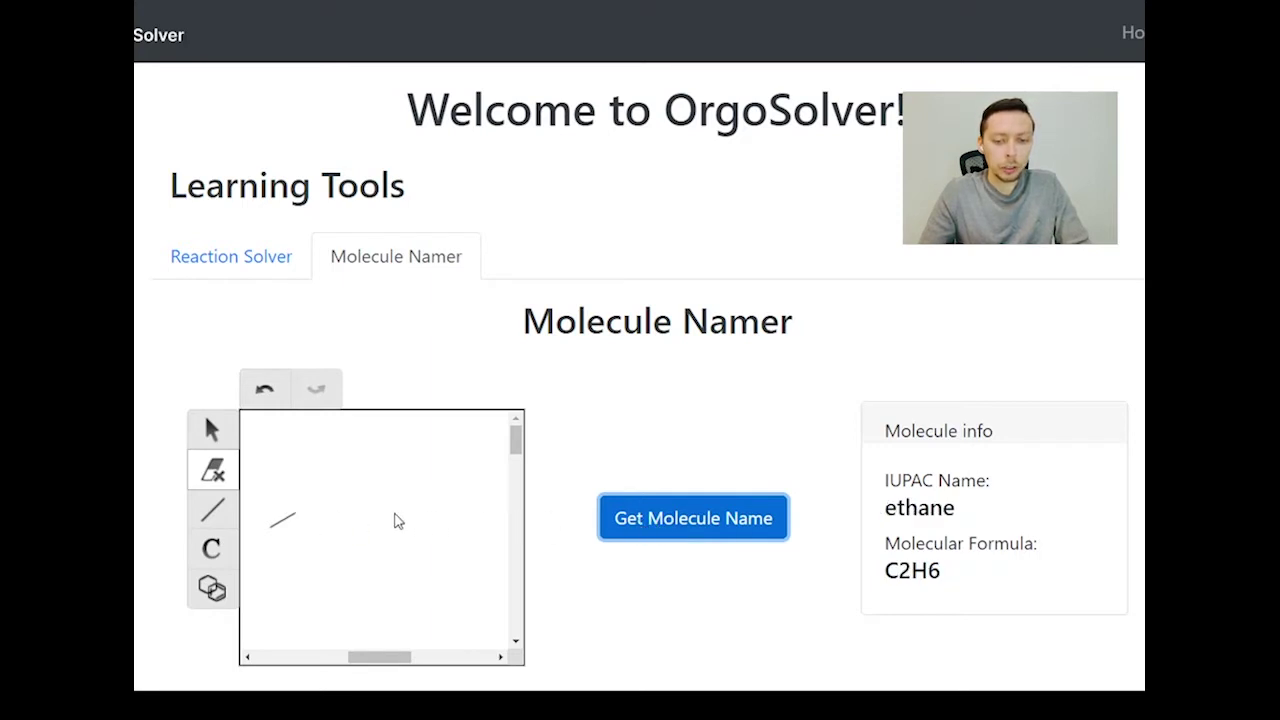
left_click(212, 510)
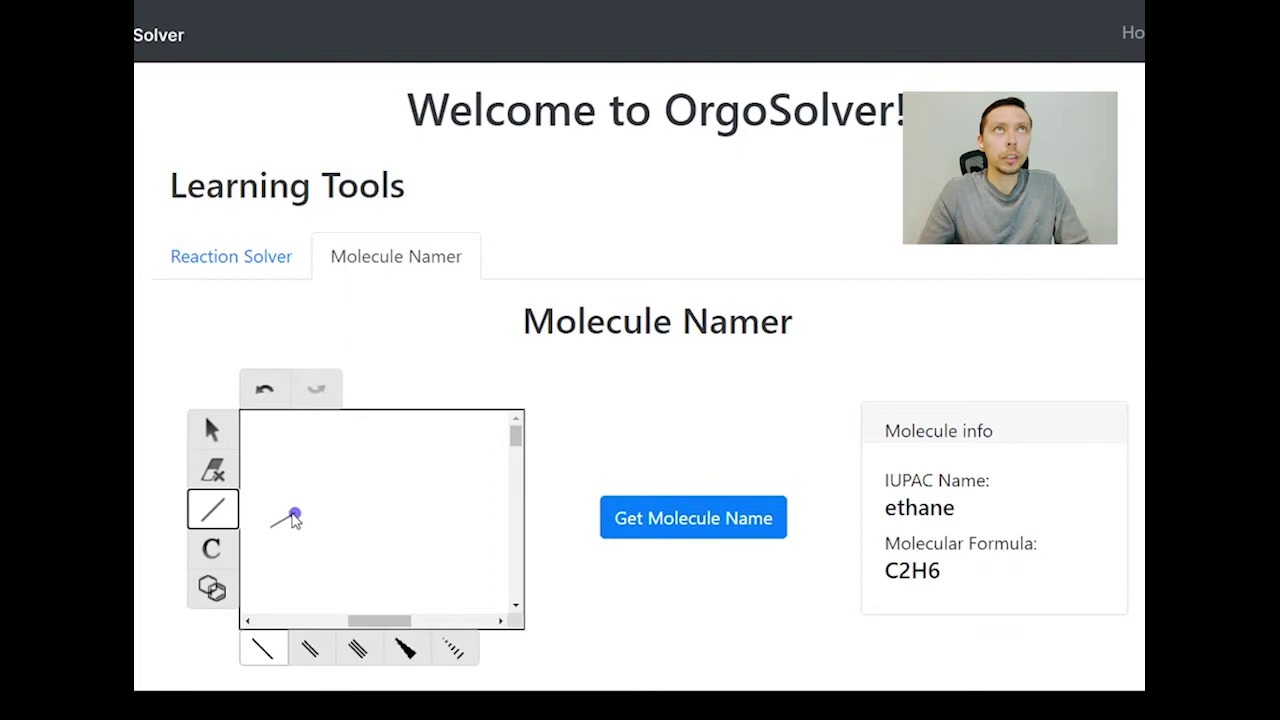
Add three bonds to rebuild a six-carbon zigzag and name it hexane, C6H14.
left_click(295, 515)
left_click(320, 528)
left_click(343, 515)
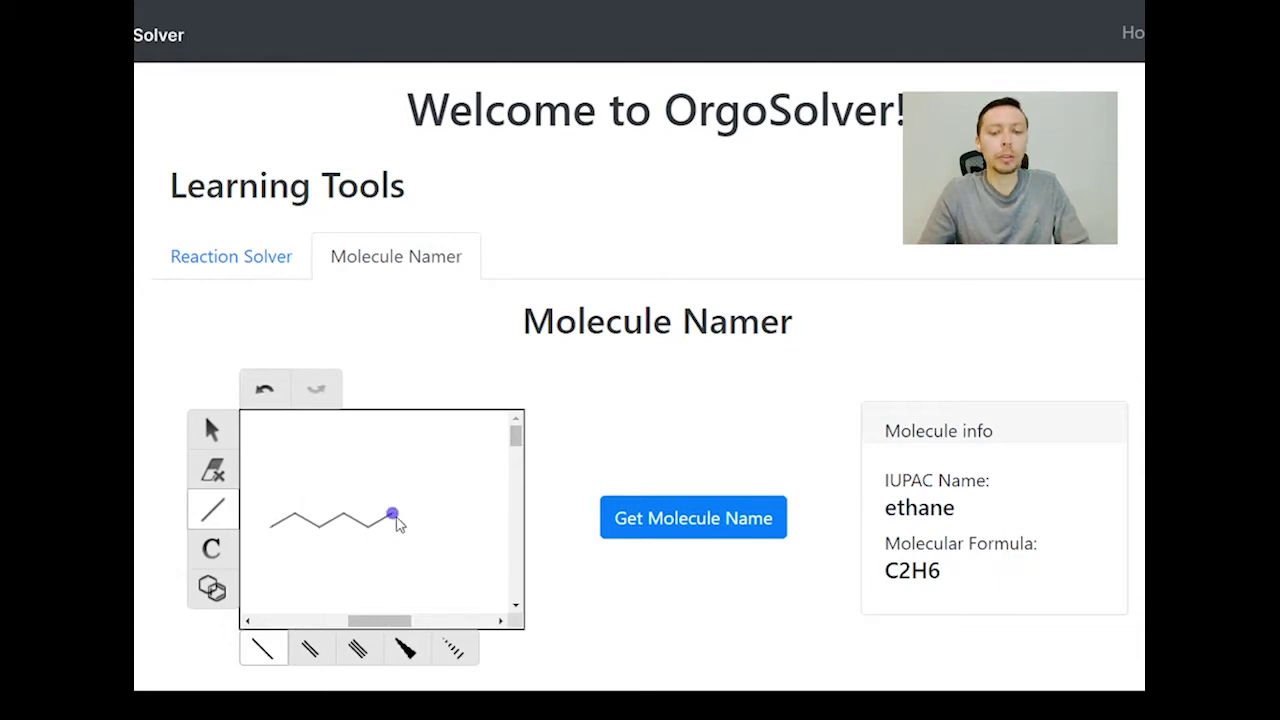
left_click(667, 527)
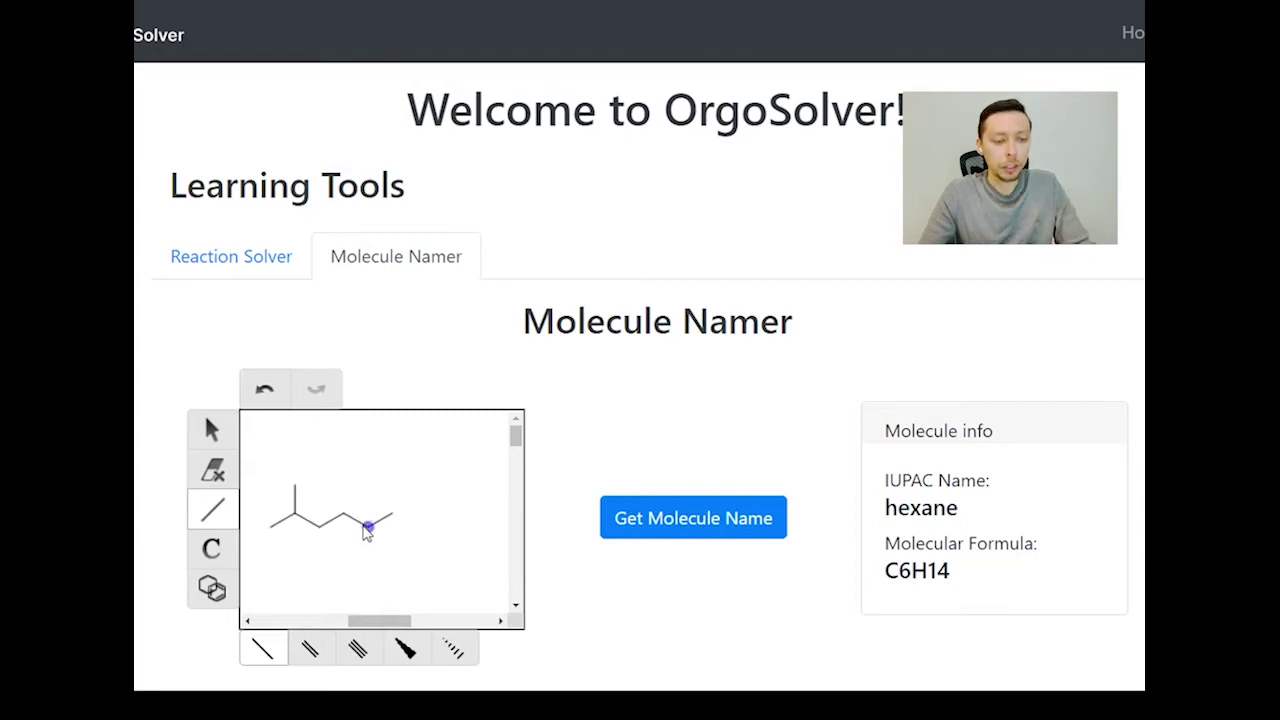
Name the skeleton 2-methylhexane, C7H16, then replace its methyl branch with a new branch further along the chain.
left_click(636, 531)
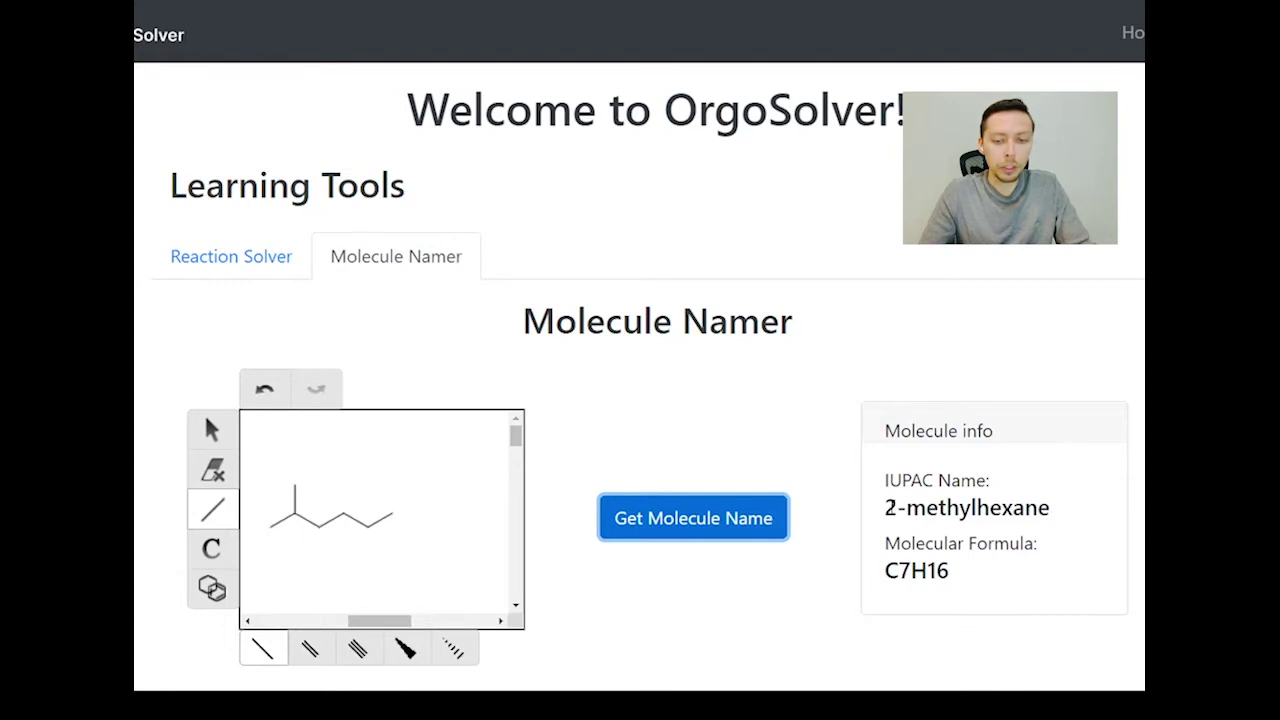
left_click_drag(884, 508, 896, 508)
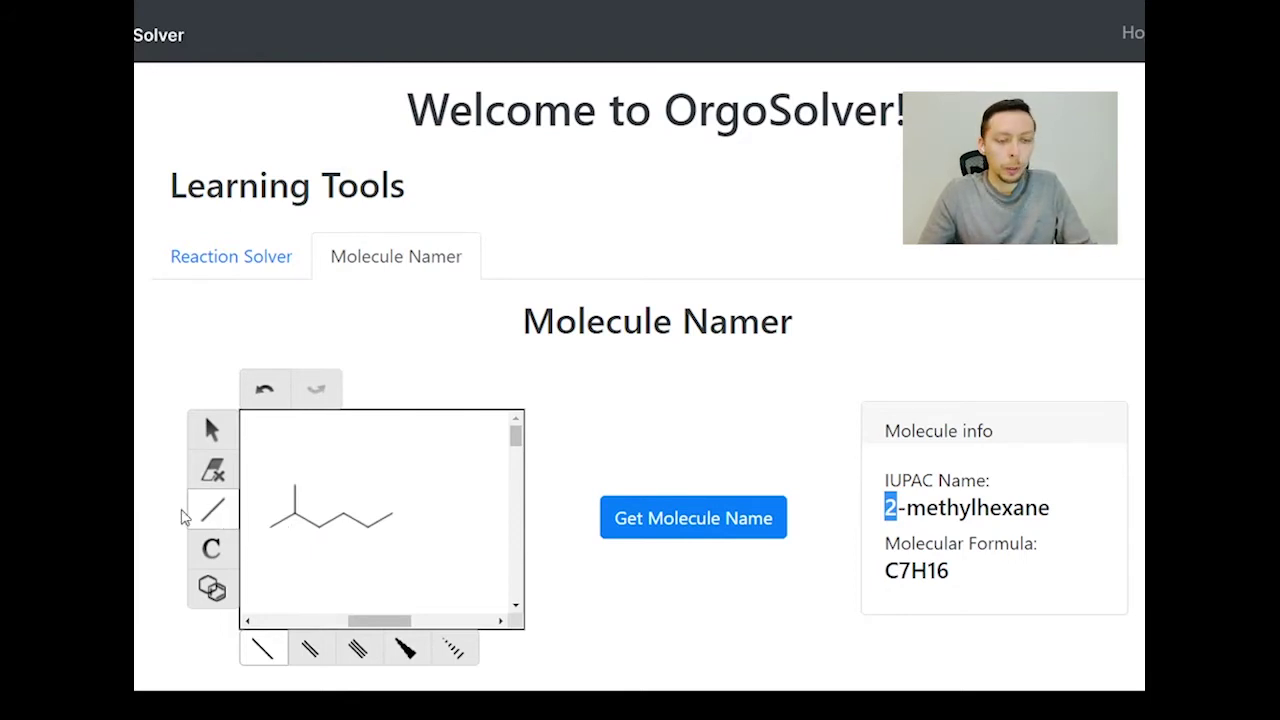
left_click(212, 470)
left_click(295, 502)
left_click(212, 510)
left_click(320, 532)
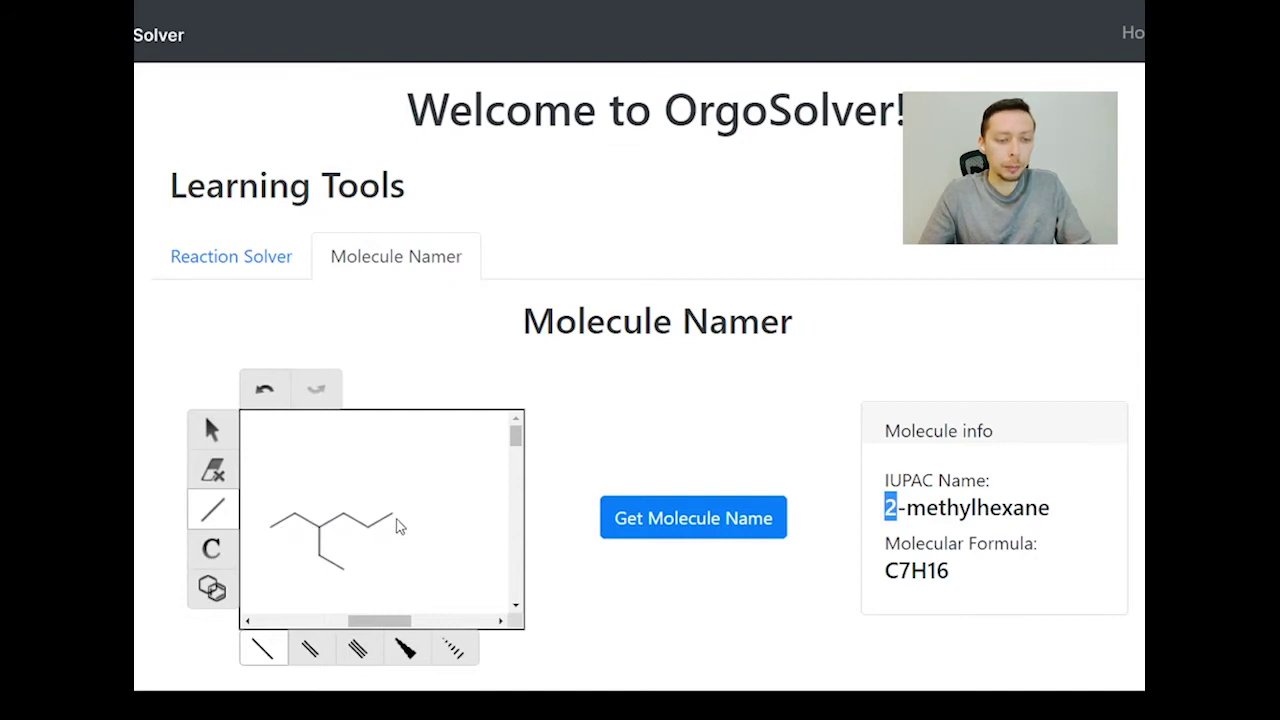
Lengthen the chain at its left end and name the molecule 4-ethylheptane, C9H20.
left_click(632, 530)
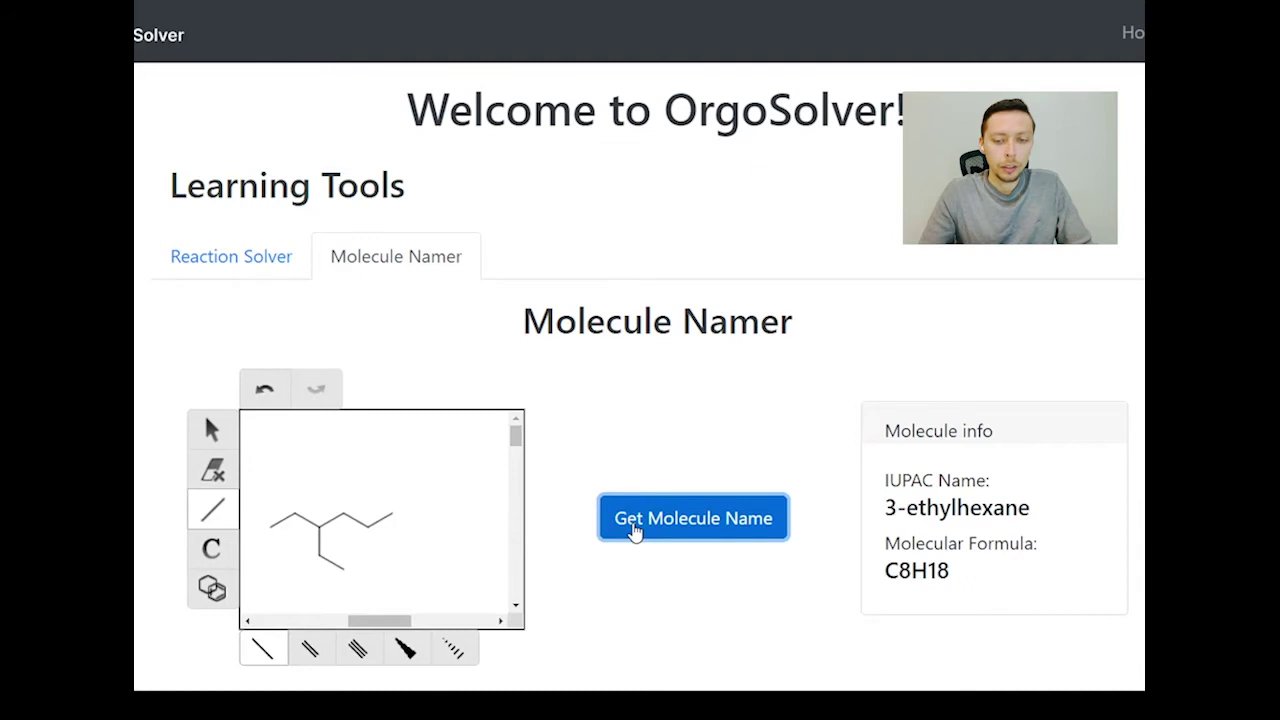
left_click(271, 530)
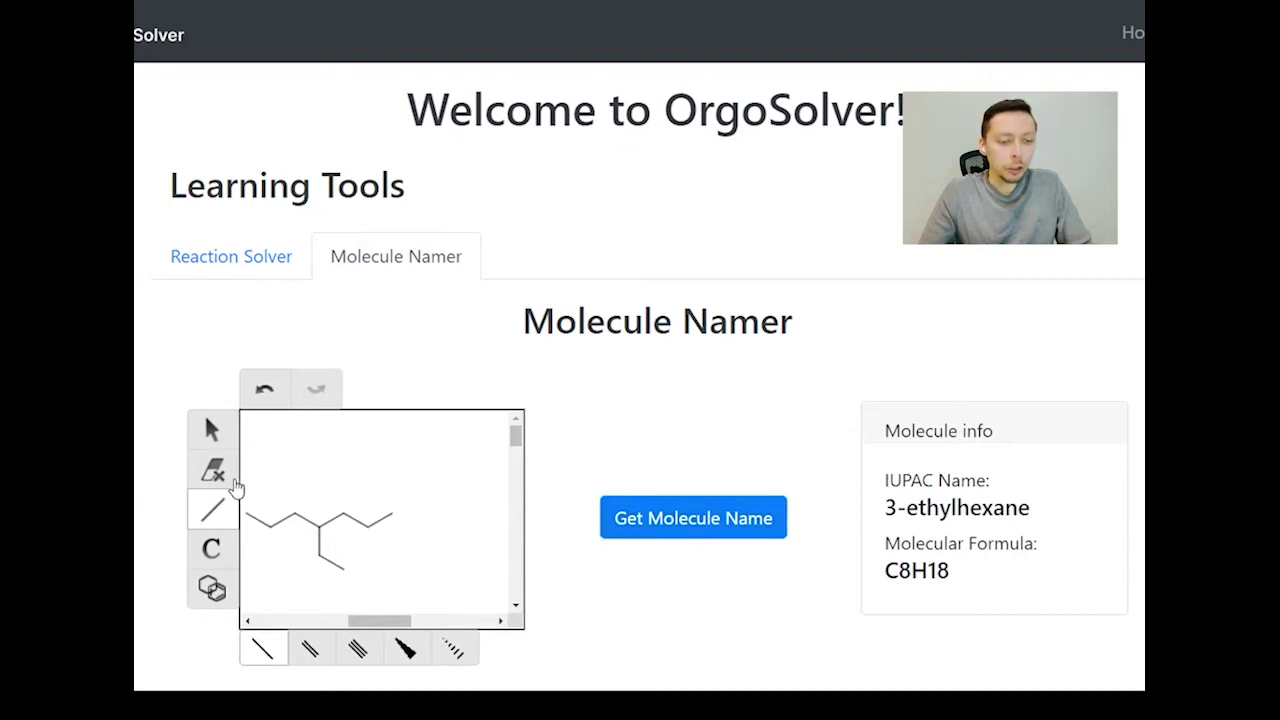
left_click(211, 430)
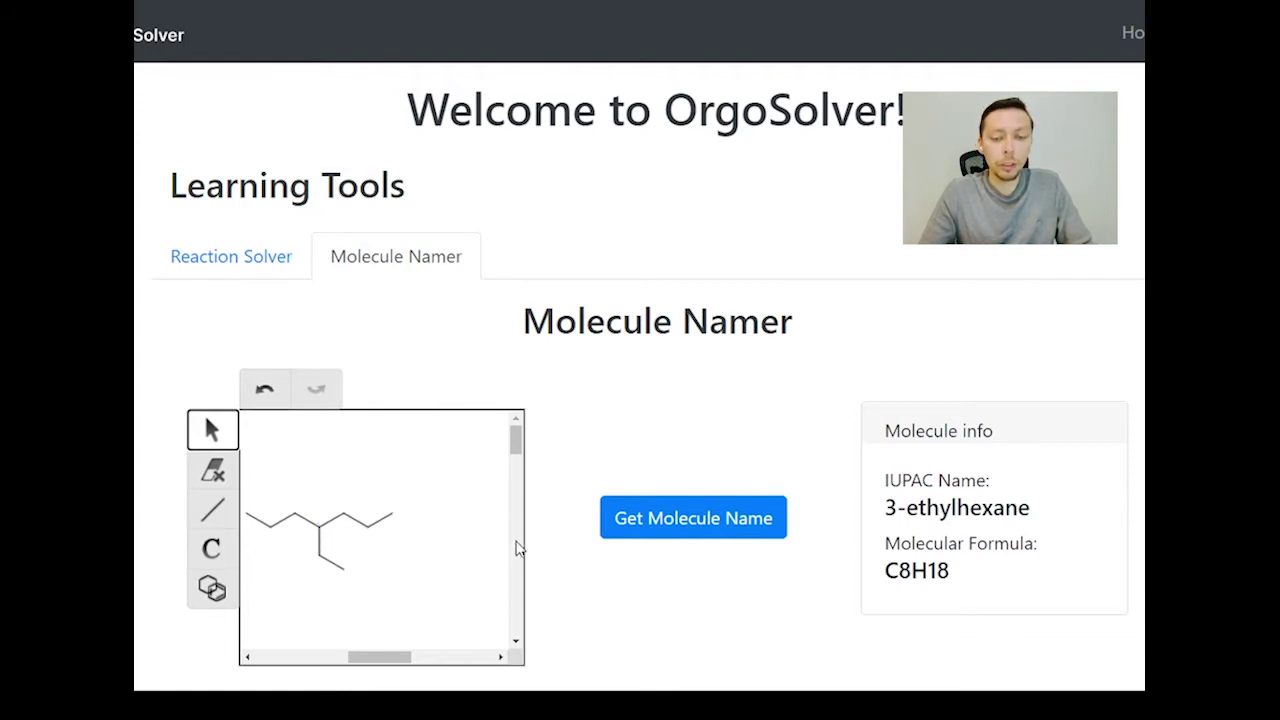
left_click(634, 536)
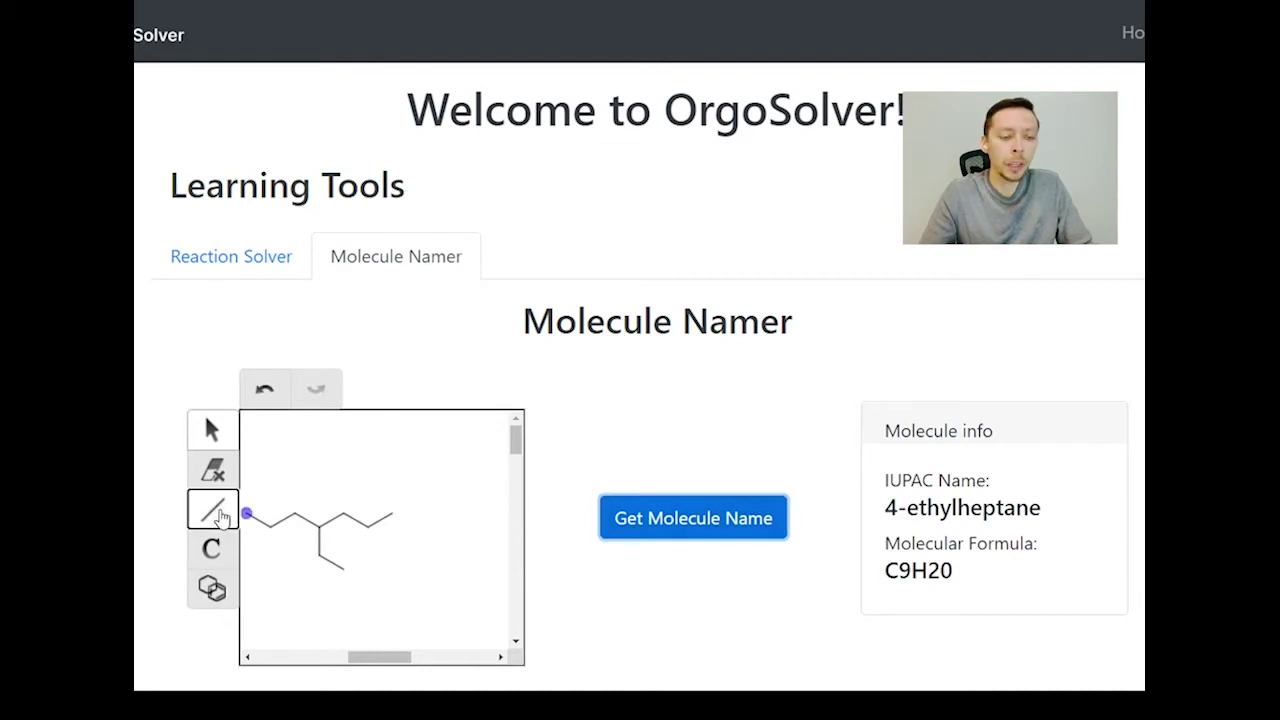
Add one more bond at the right end of the main chain.
left_click(222, 515)
left_click(393, 516)
left_click(218, 430)
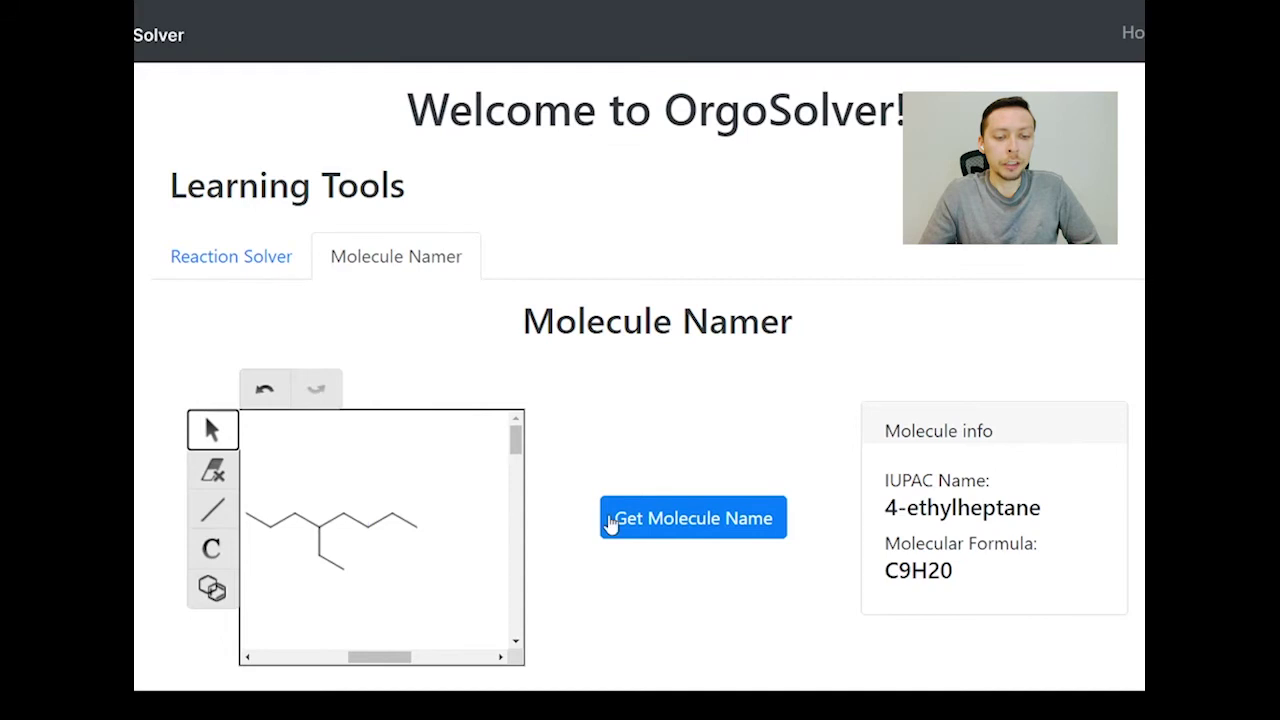
Name the extended skeleton 4-ethyloctane, C10H22, then sweep-erase most of its bonds.
left_click(677, 523)
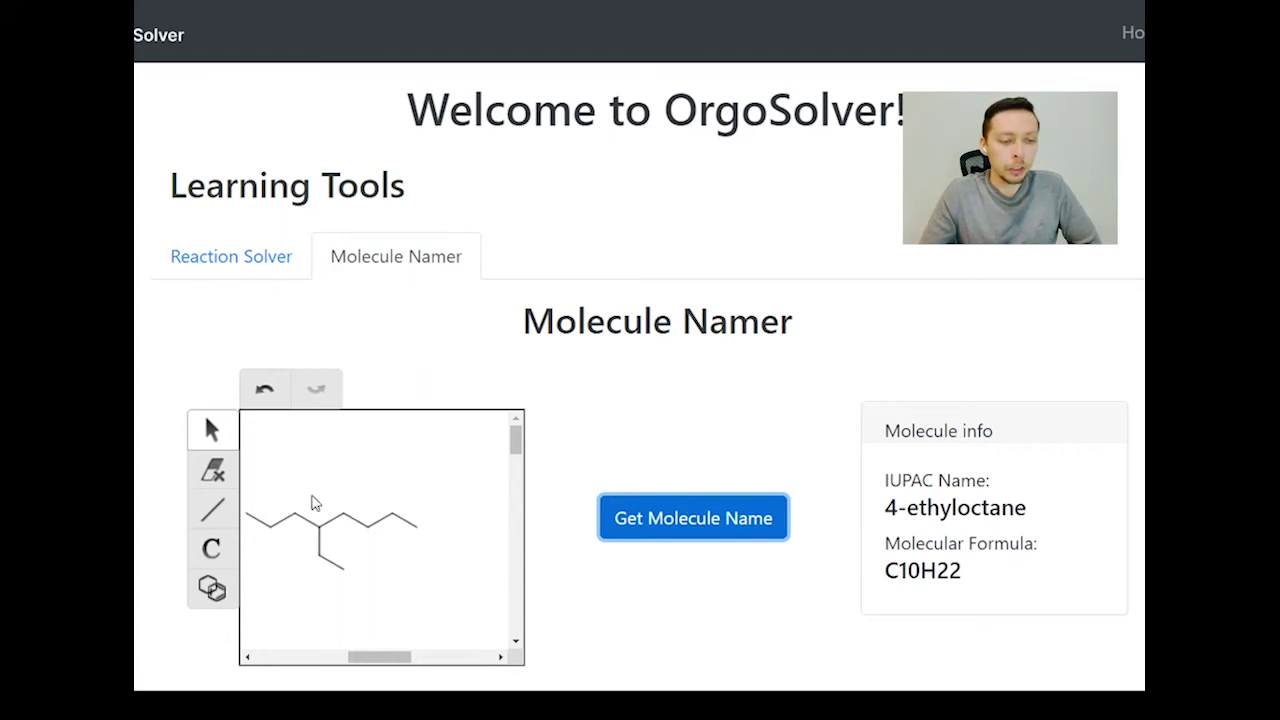
left_click(224, 482)
mouse_move(256, 520)
left_mouse_down()
mouse_move(288, 524)
mouse_move(323, 570)
mouse_move(394, 518)
mouse_move(354, 529)
left_mouse_up()
Clear the leftover bonds and draw a new four-bond zigzag chain.
left_click(212, 514)
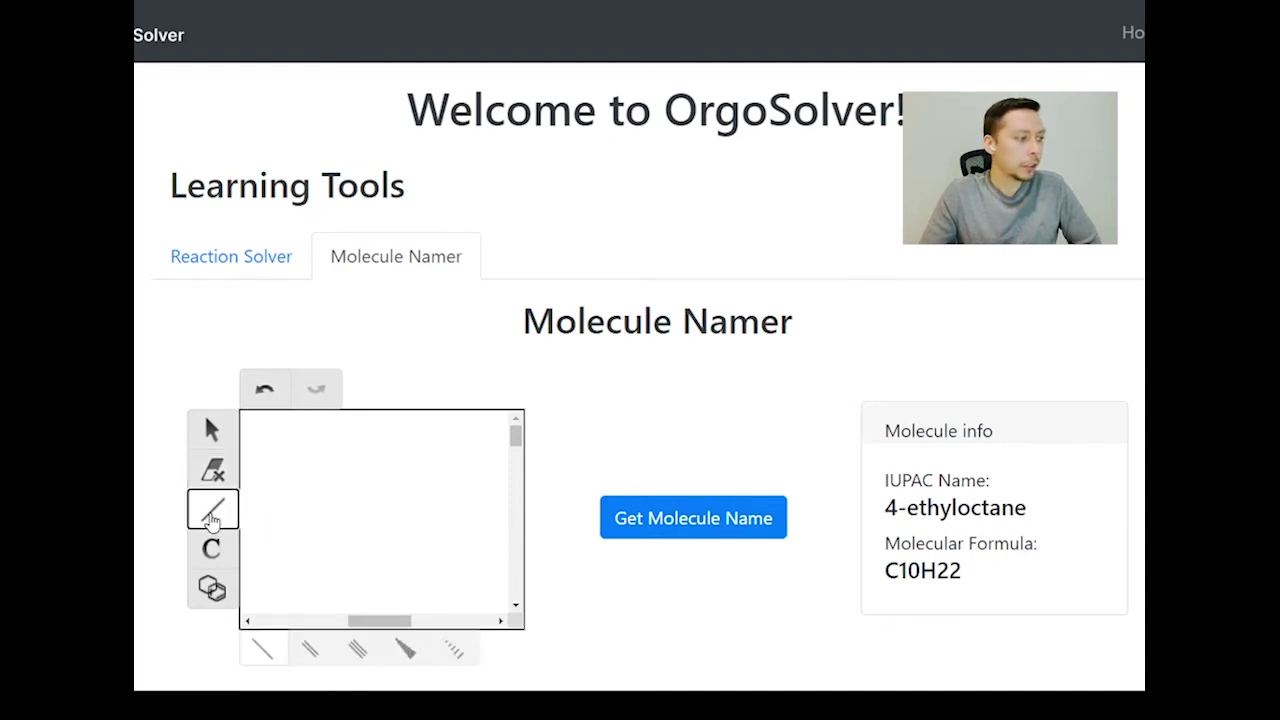
left_click(301, 526)
left_click(325, 514)
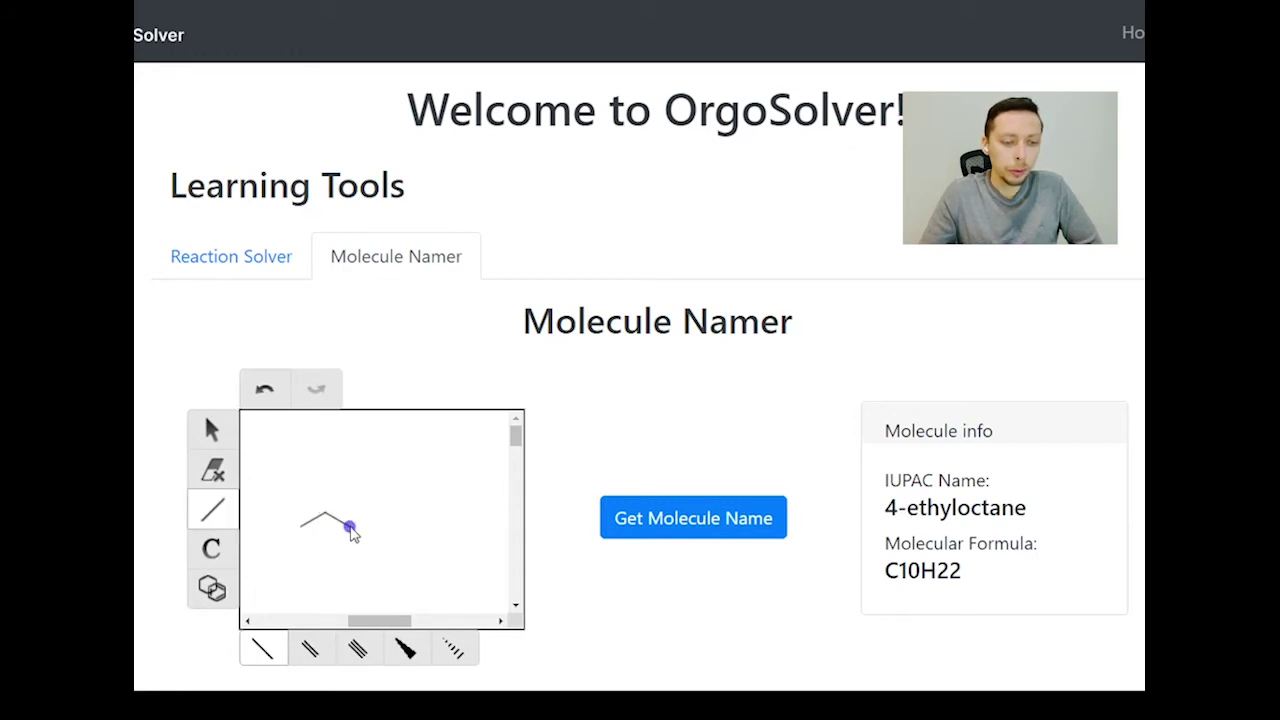
left_click(350, 527)
left_click(374, 513)
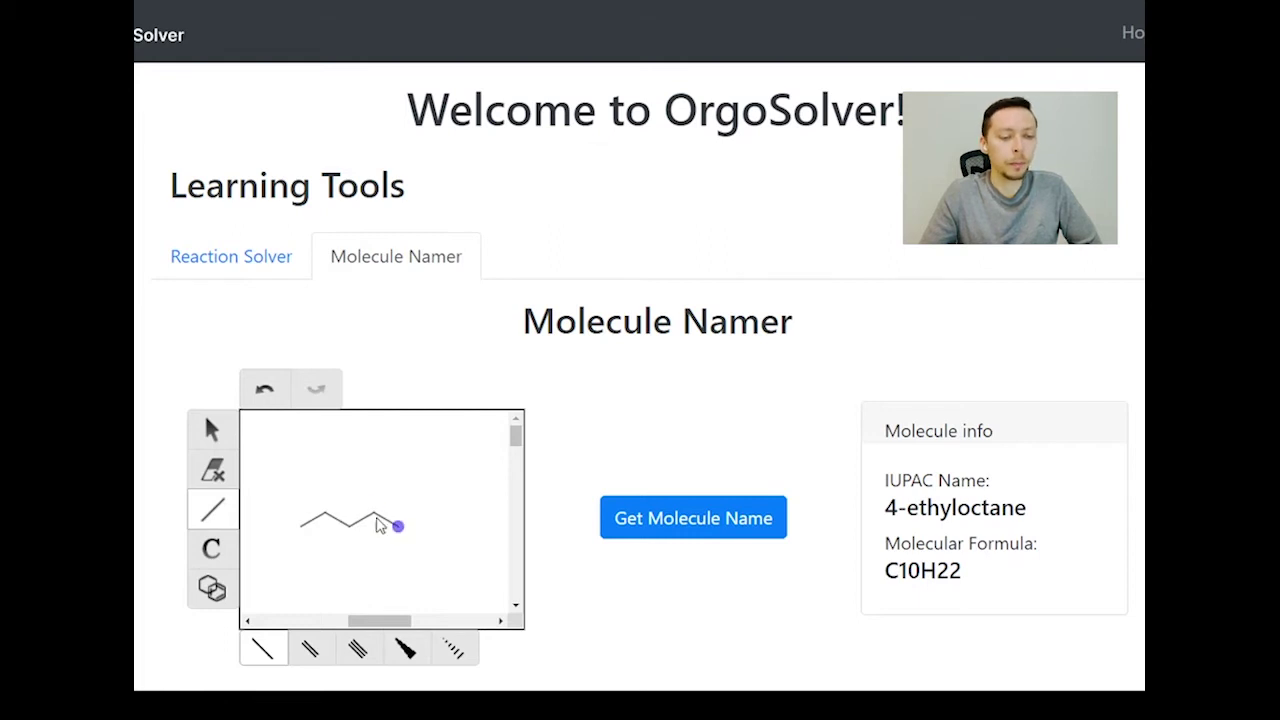
Add a methyl on carbon 2, name it 2-methylpentane (C6H14), and begin a branch on carbon 3.
left_click(325, 514)
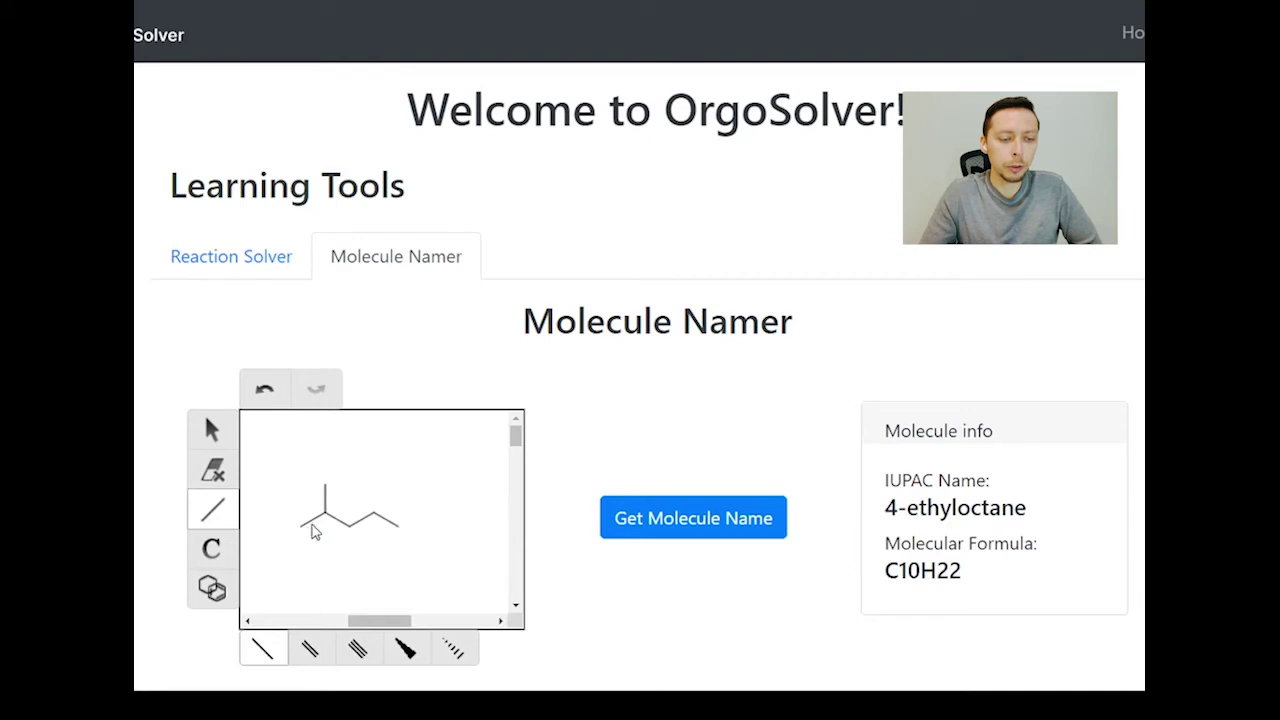
left_click(629, 523)
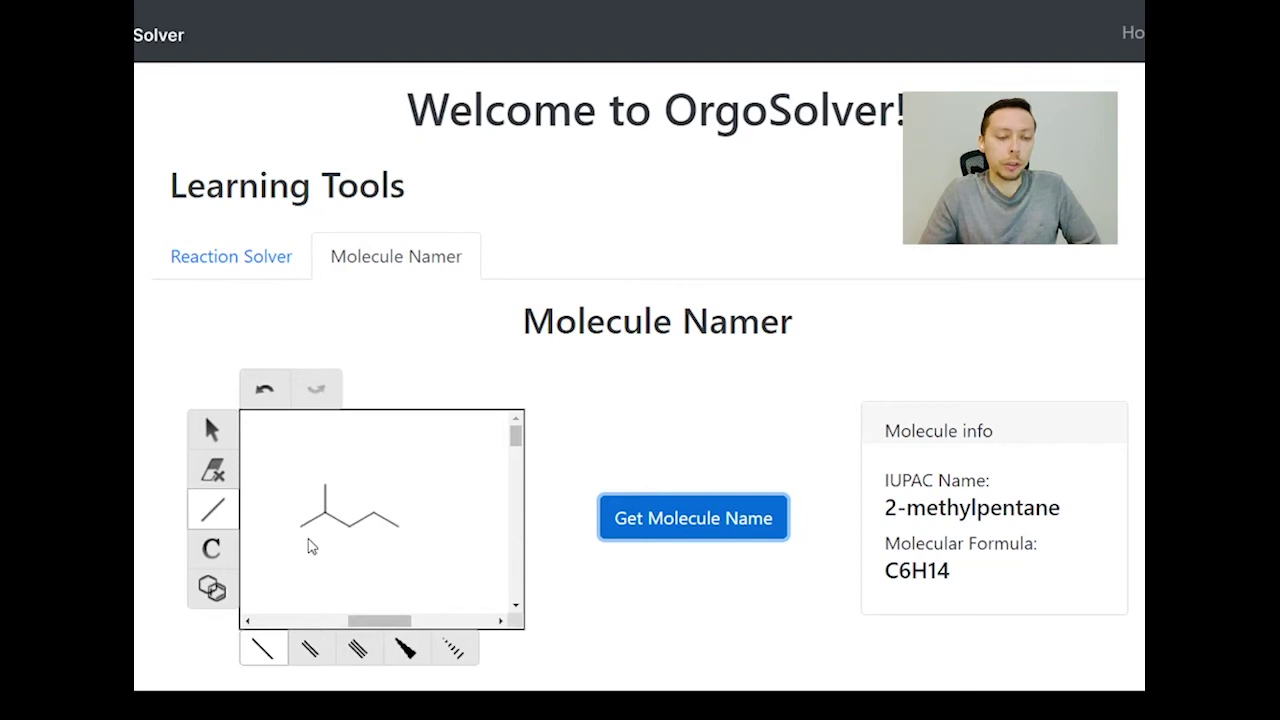
left_click(351, 530)
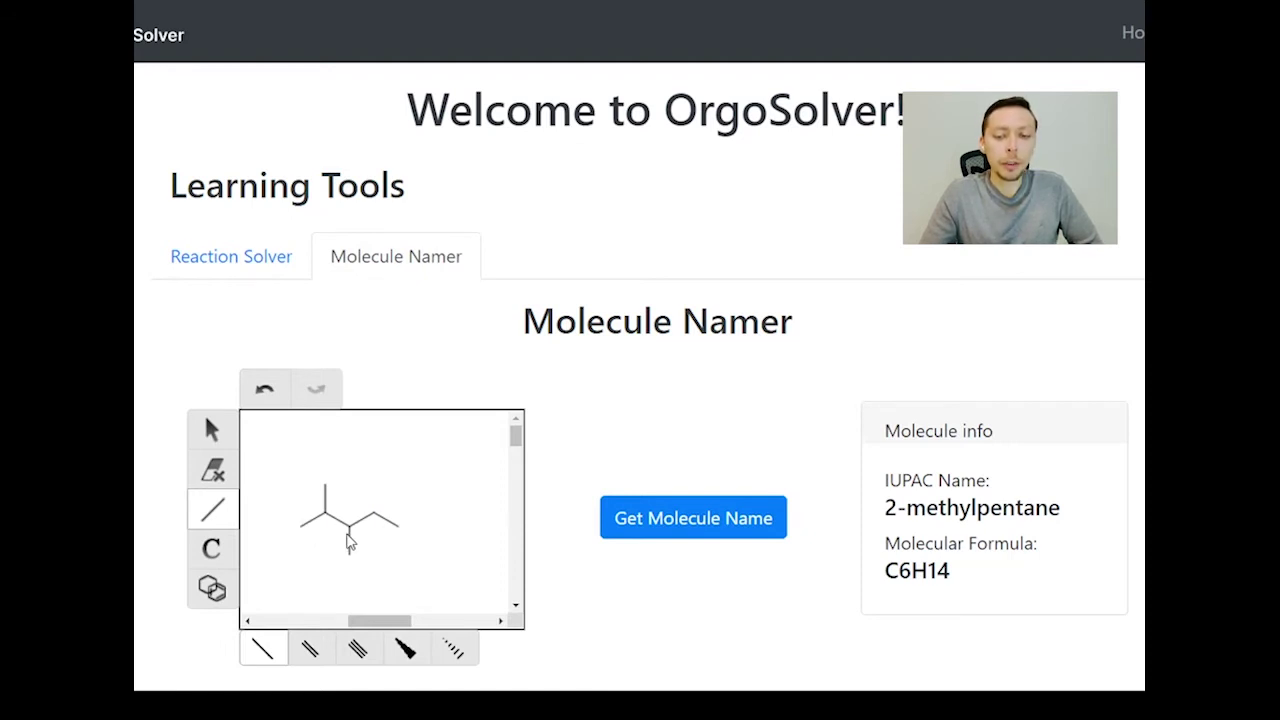
Add a methyl below carbon 3, name it 2,3-dimethylpentane (C7H16), and highlight the 'di' prefix.
left_click(350, 523)
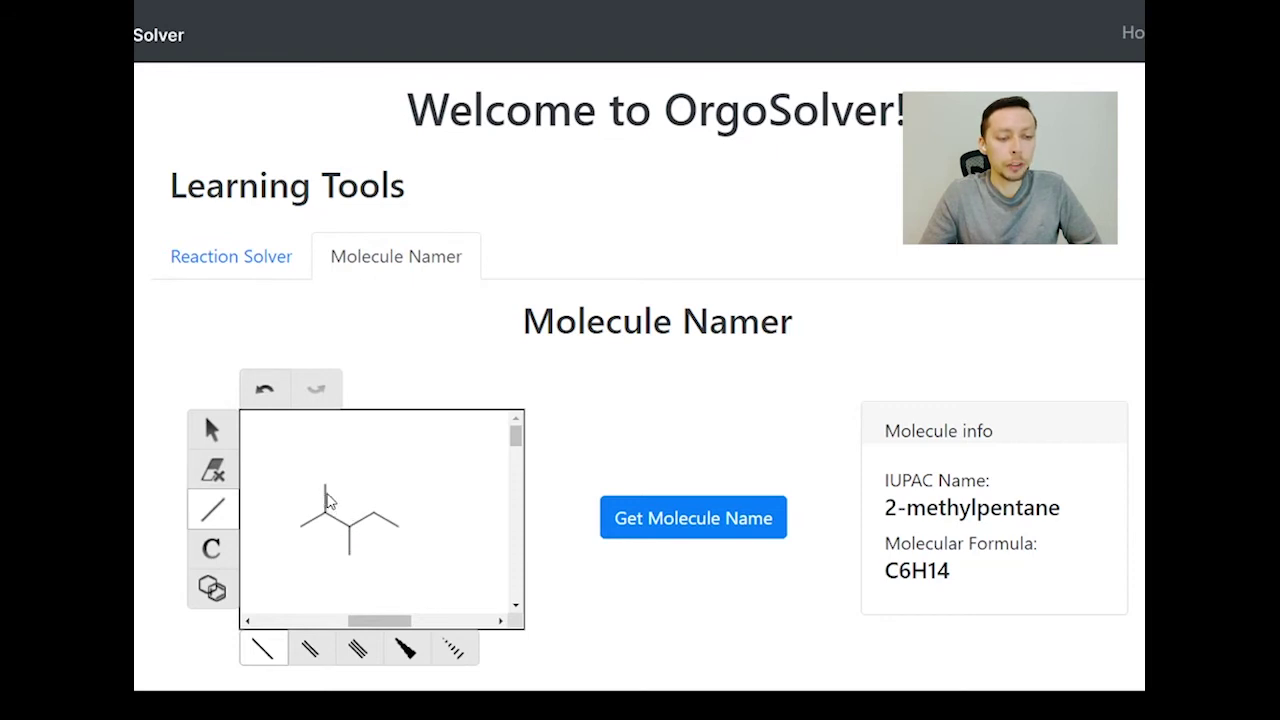
left_click(648, 517)
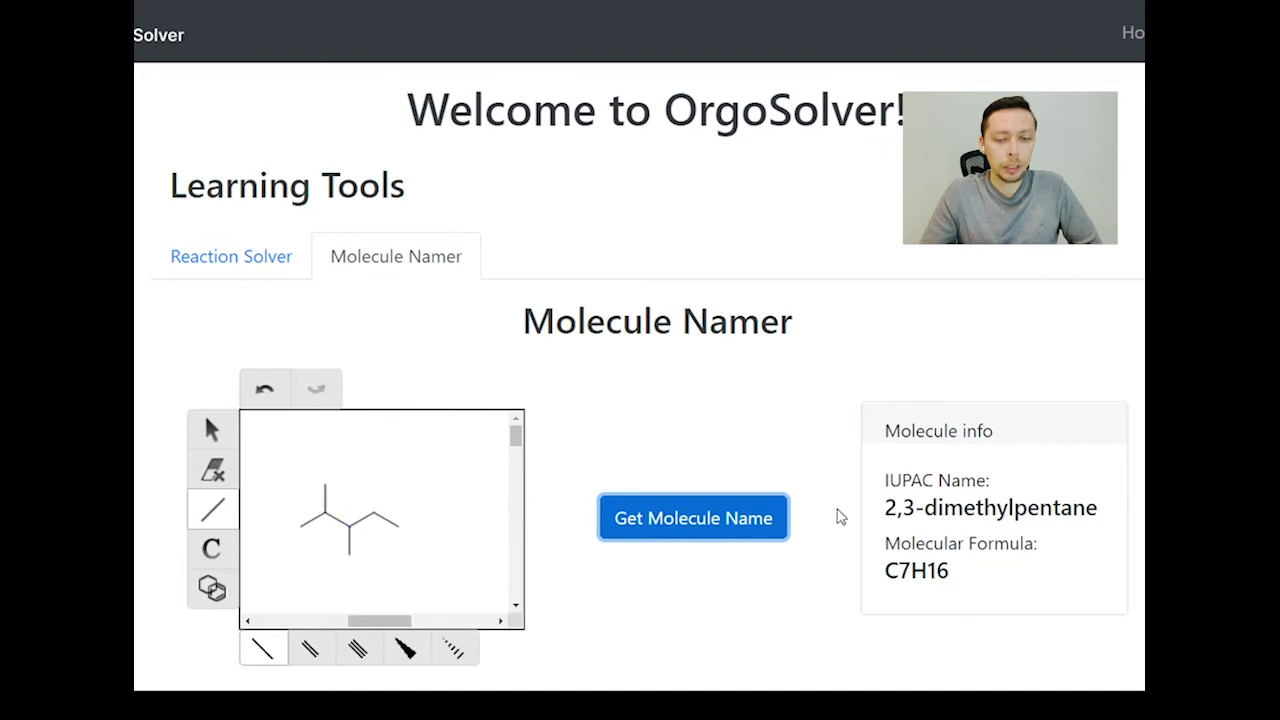
left_click_drag(926, 510, 944, 510)
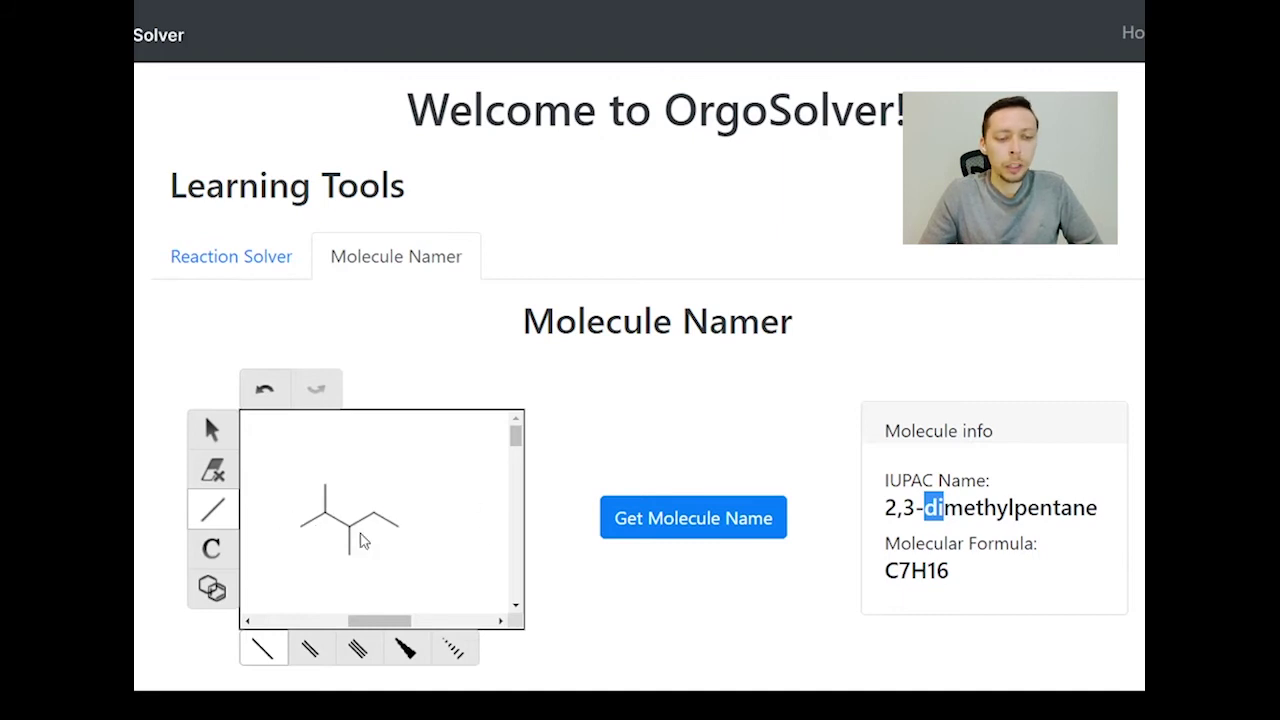
left_click(605, 450)
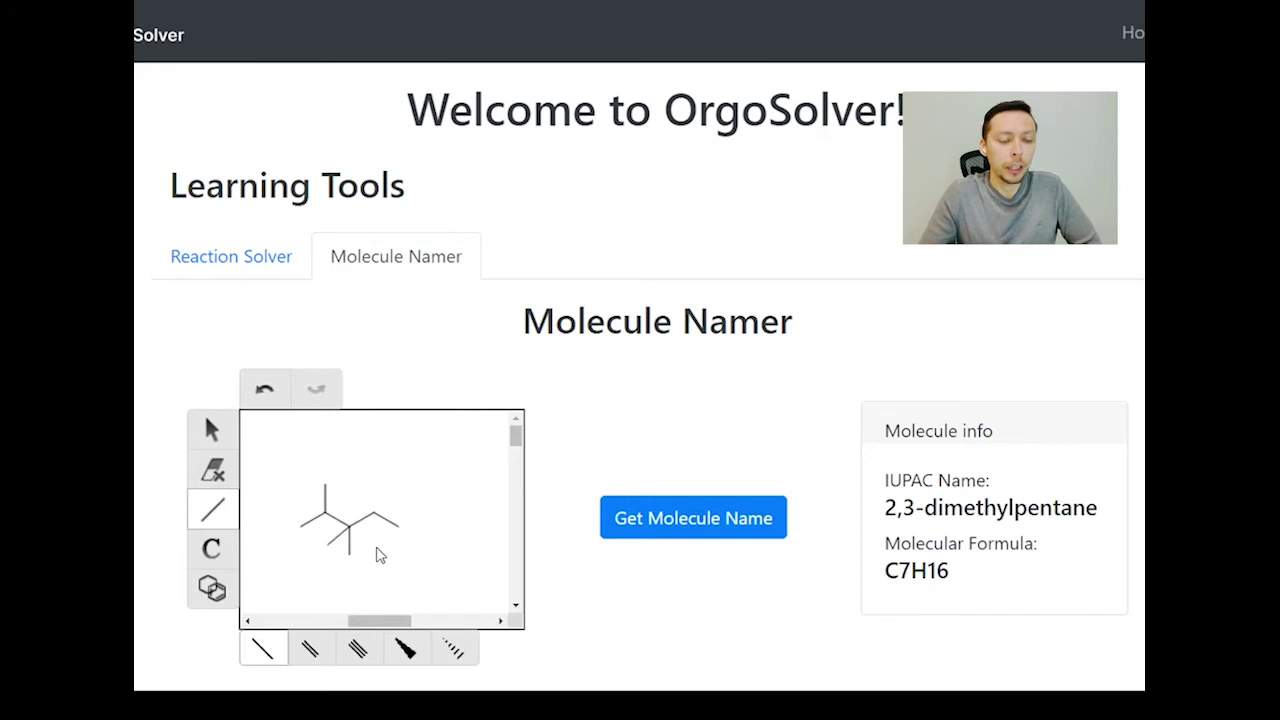
Add a second methyl on carbon 3 and name the result 2,3,3-trimethylpentane, C8H18.
left_click(214, 438)
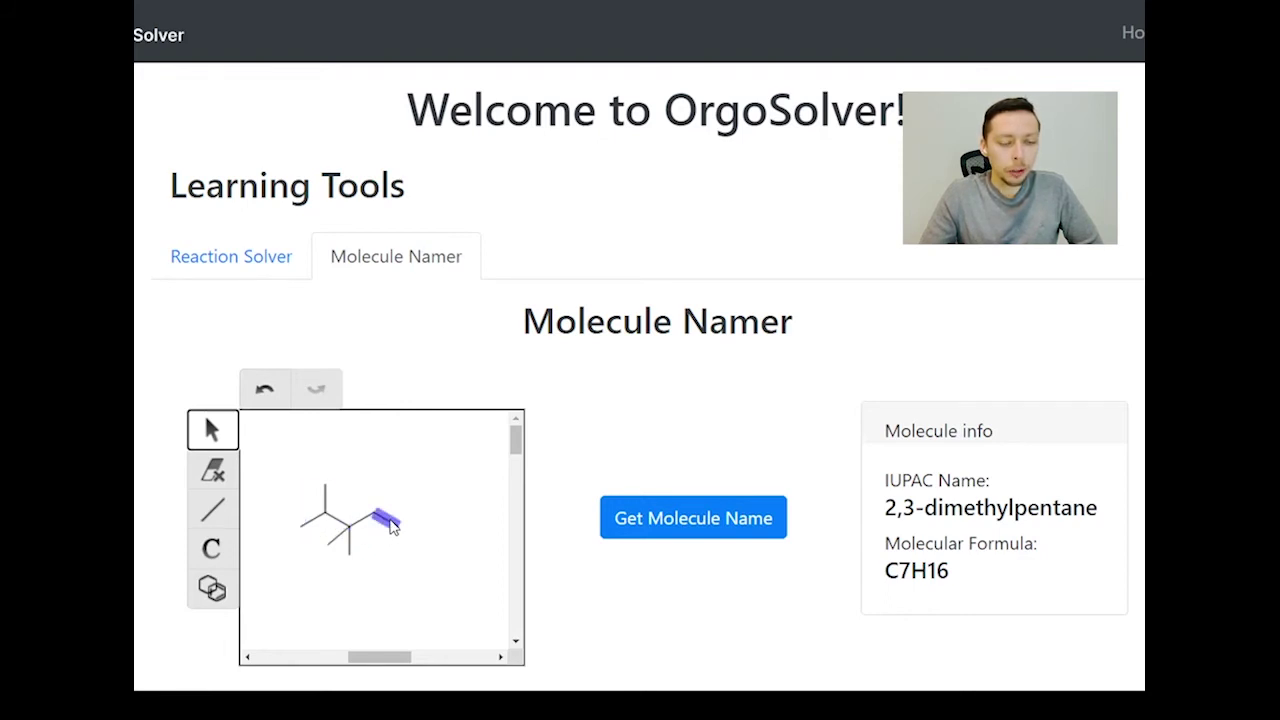
left_click(342, 546)
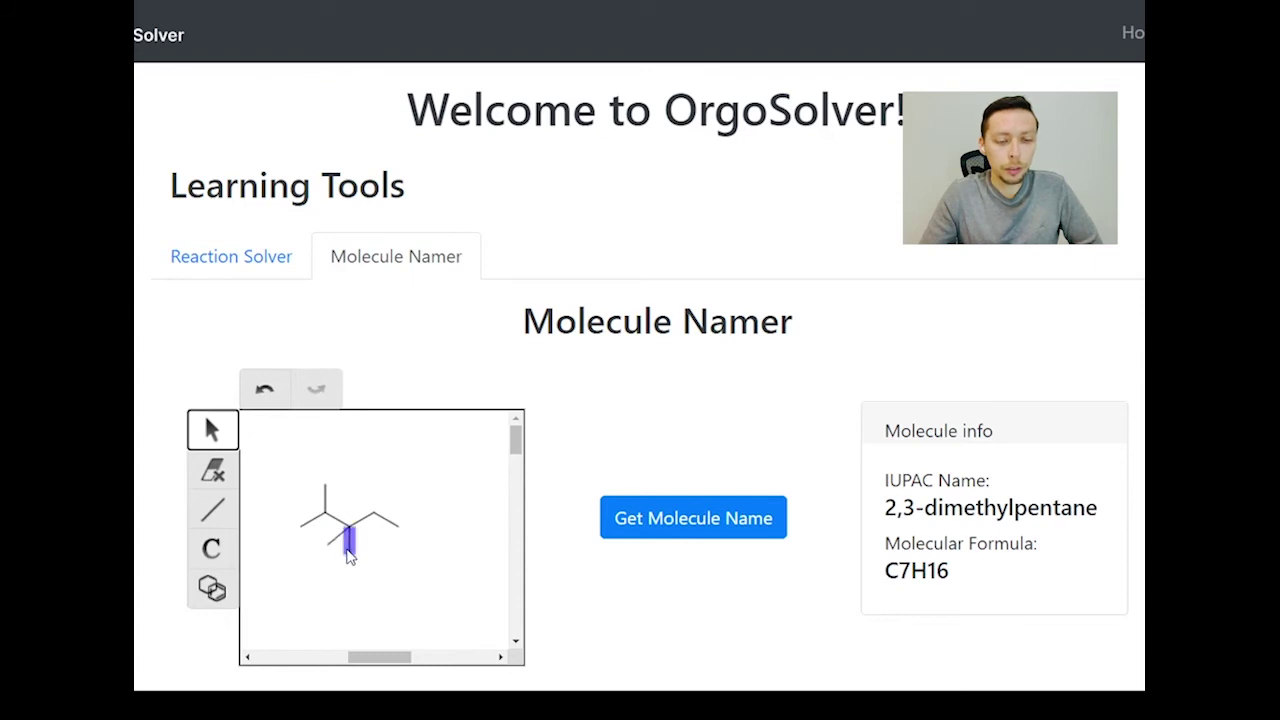
left_click(676, 545)
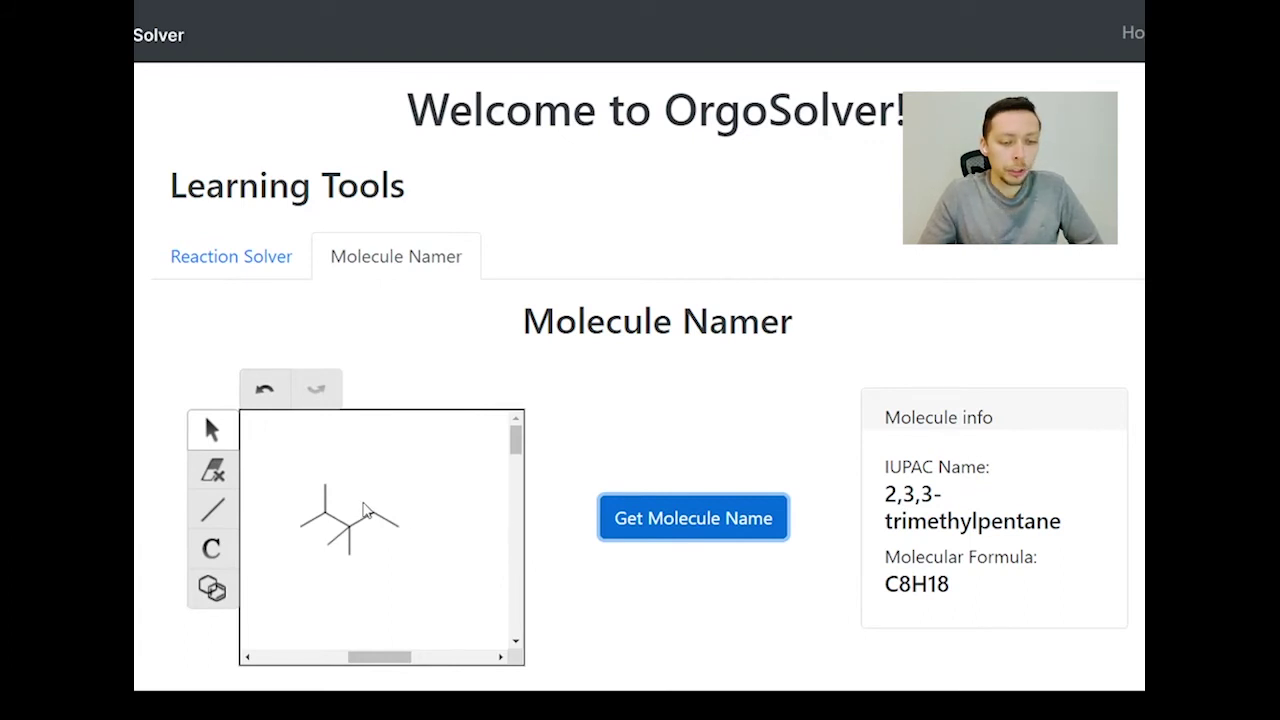
Lengthen the main chain one bond at the right end, erasing a stray extension on the bottom methyl.
left_click(222, 522)
left_click(350, 554)
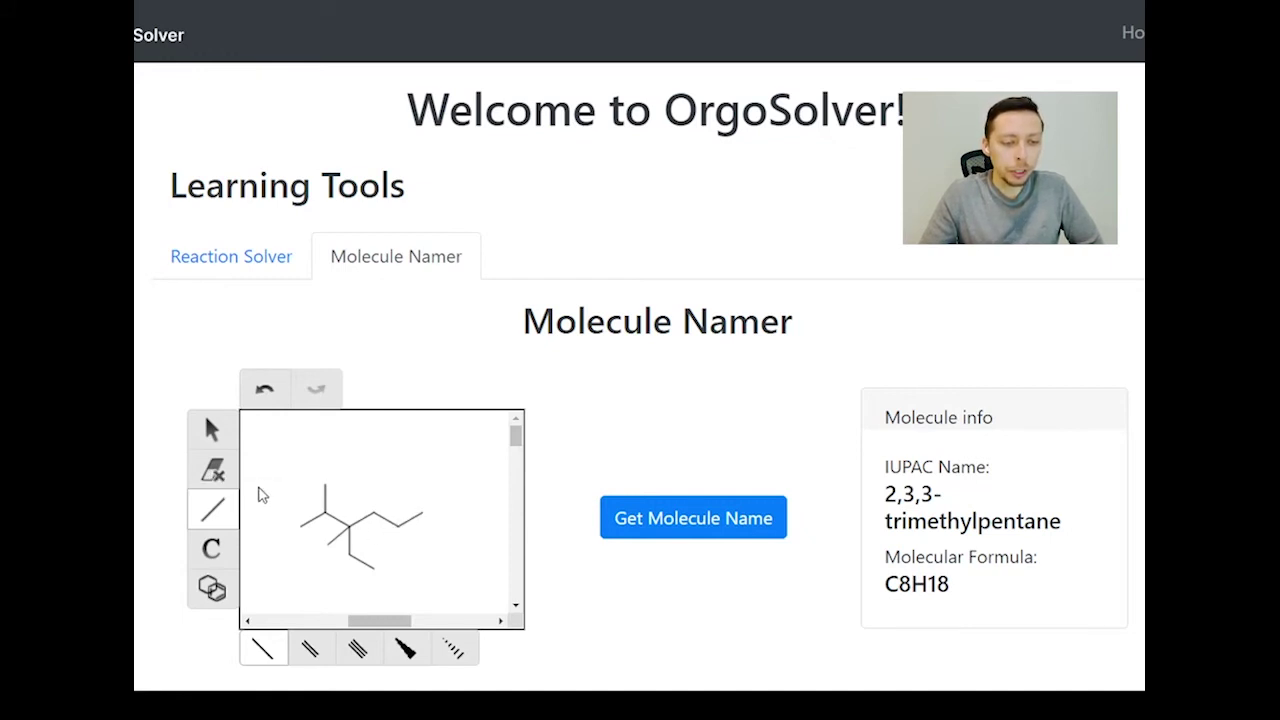
left_click(213, 470)
left_click(361, 561)
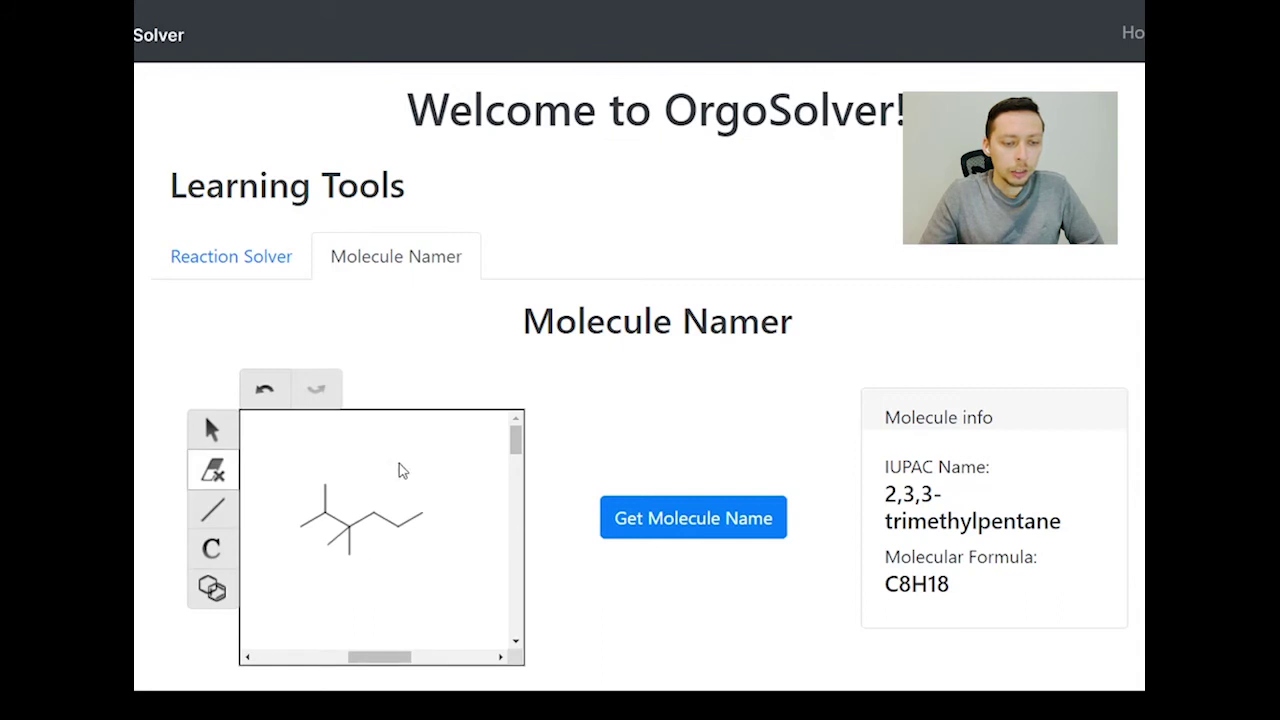